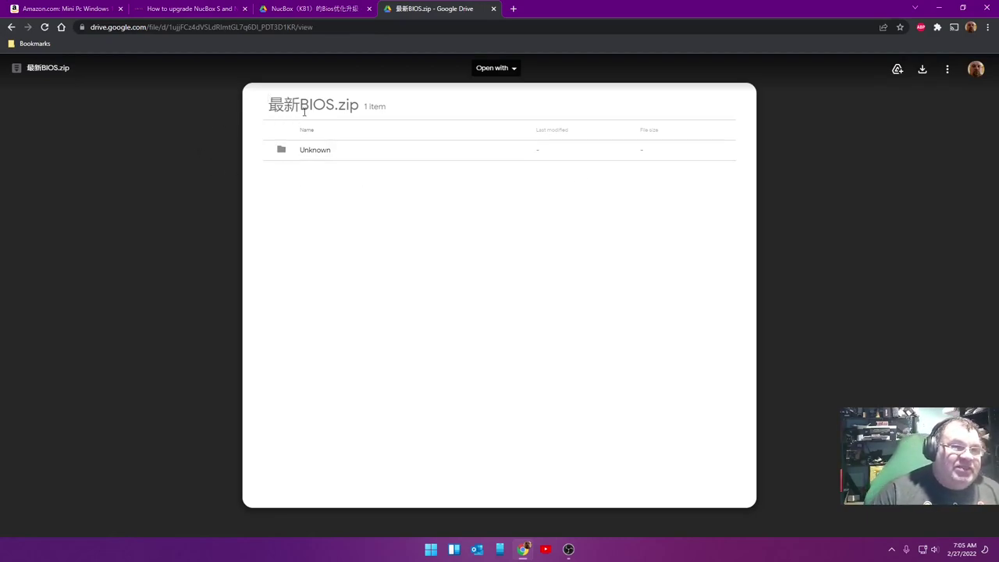
Check the contents of the Unknown folder in 最新BIOS.zip, download the archive, and show all downloads.
{"action": "left_click", "coordinate": [306, 154]}
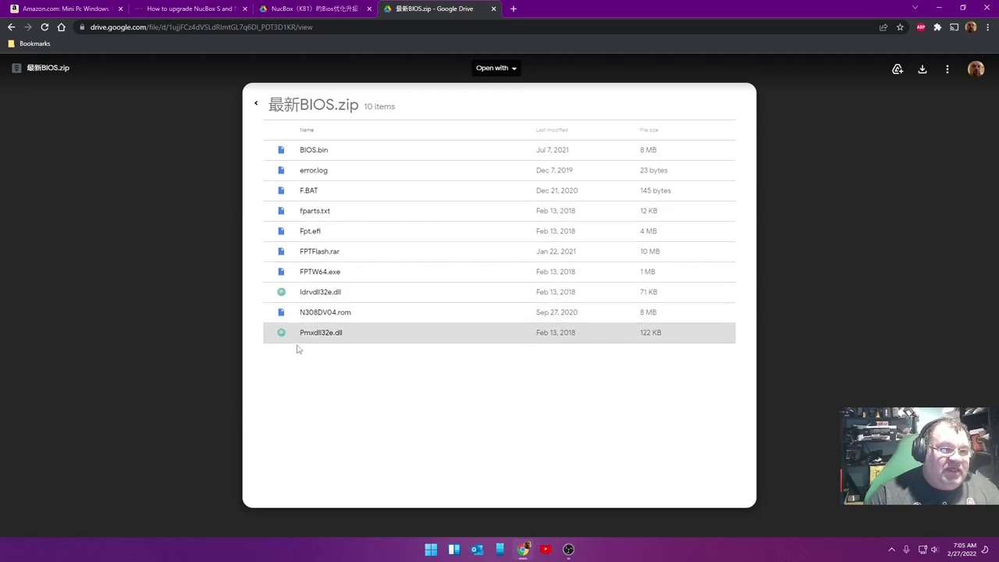
{"action": "left_click", "coordinate": [254, 105]}
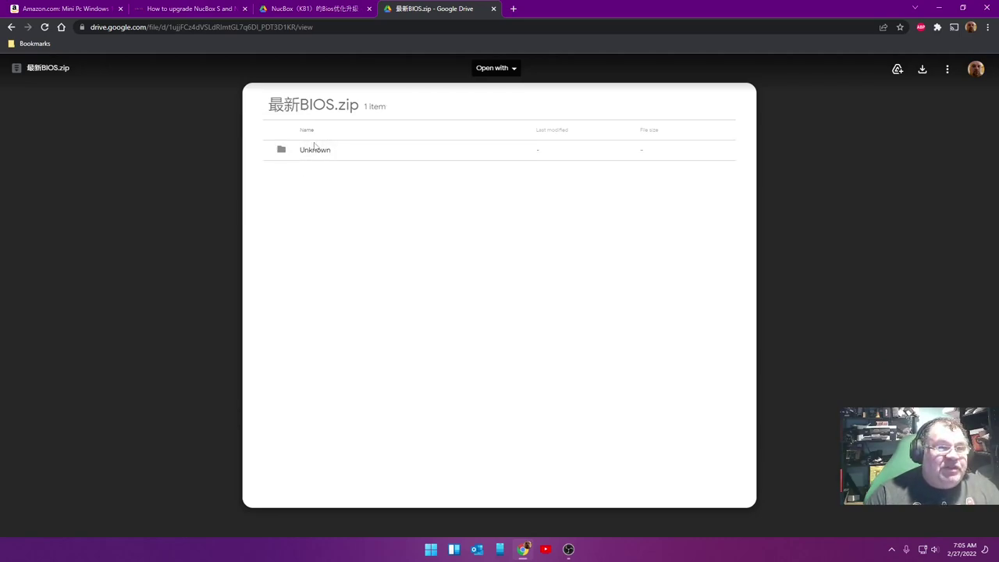
{"action": "left_click", "coordinate": [922, 71]}
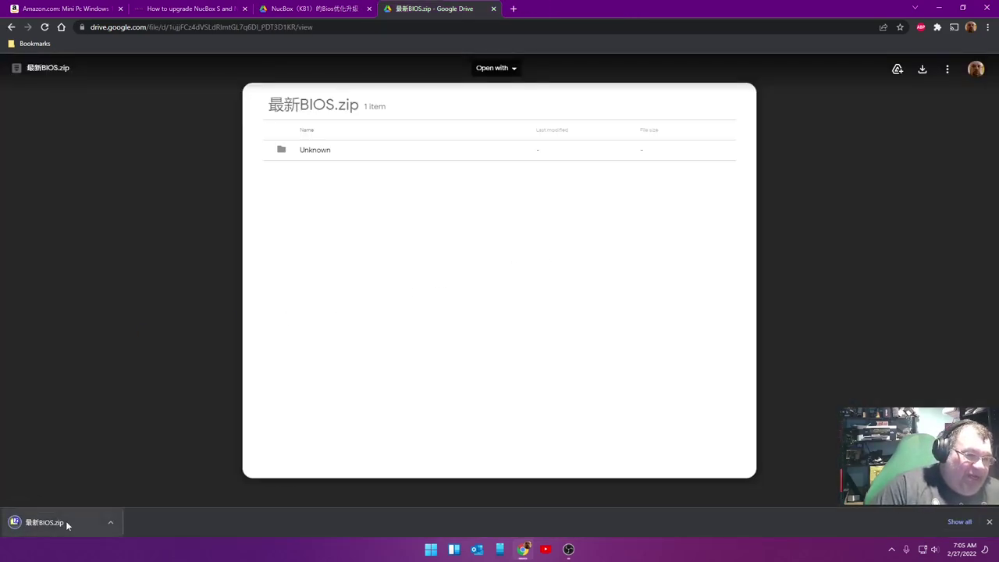
{"action": "left_click", "coordinate": [961, 520]}
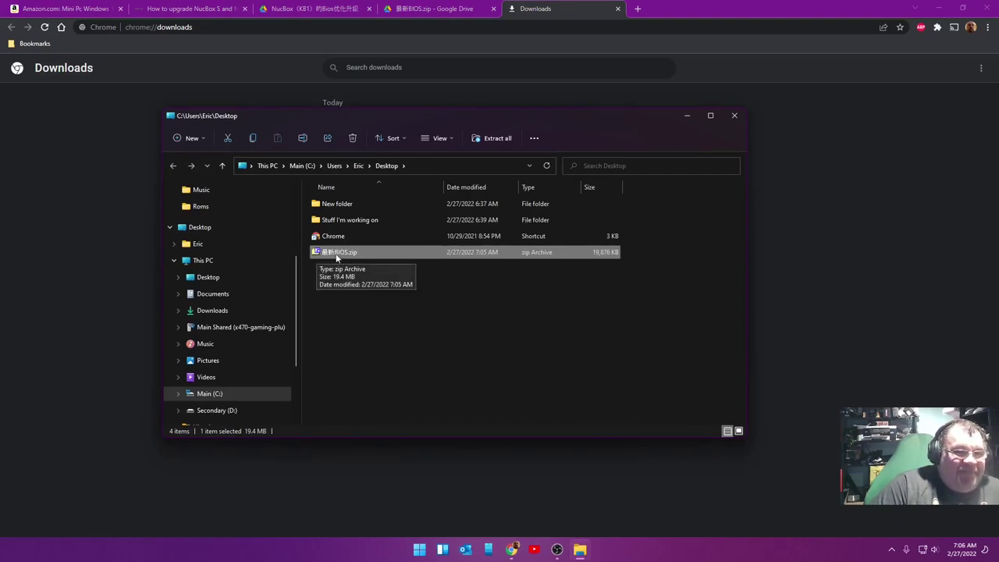
Rename the downloaded 最新BIOS.zip in the Desktop folder as with_serial.zip.
{"action": "left_click", "coordinate": [336, 253]}
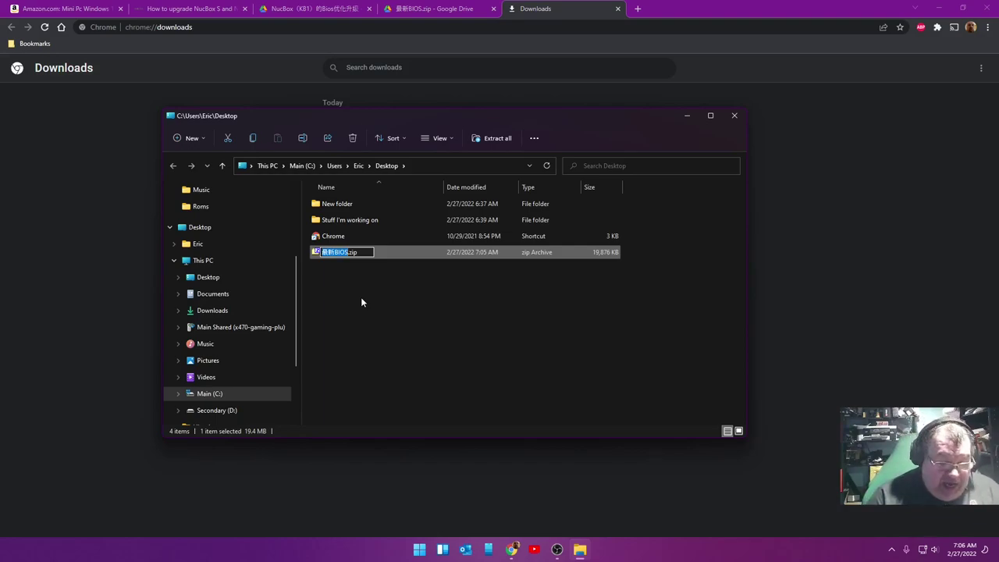
{"action": "type", "text": "with"}
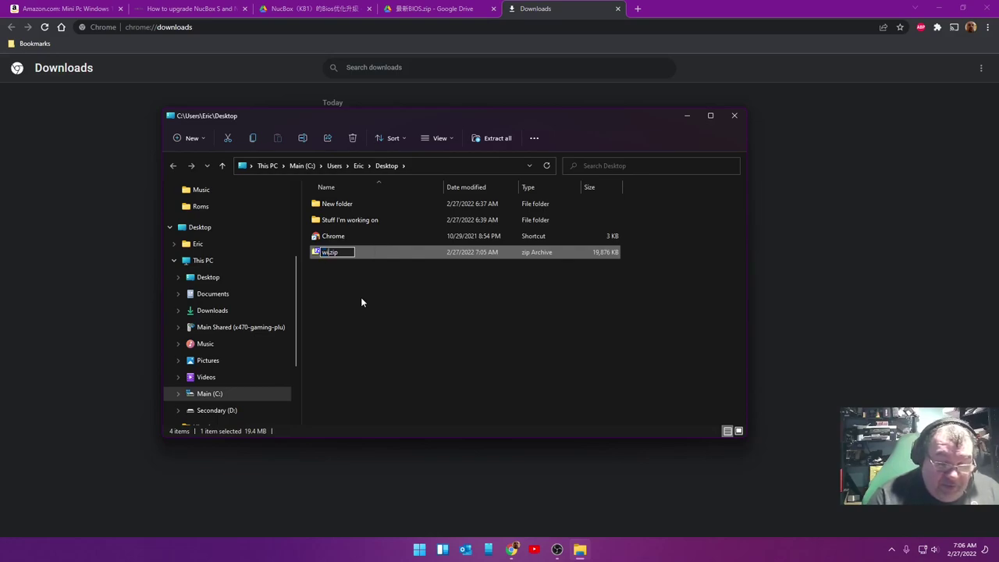
{"action": "type", "text": "_seria"}
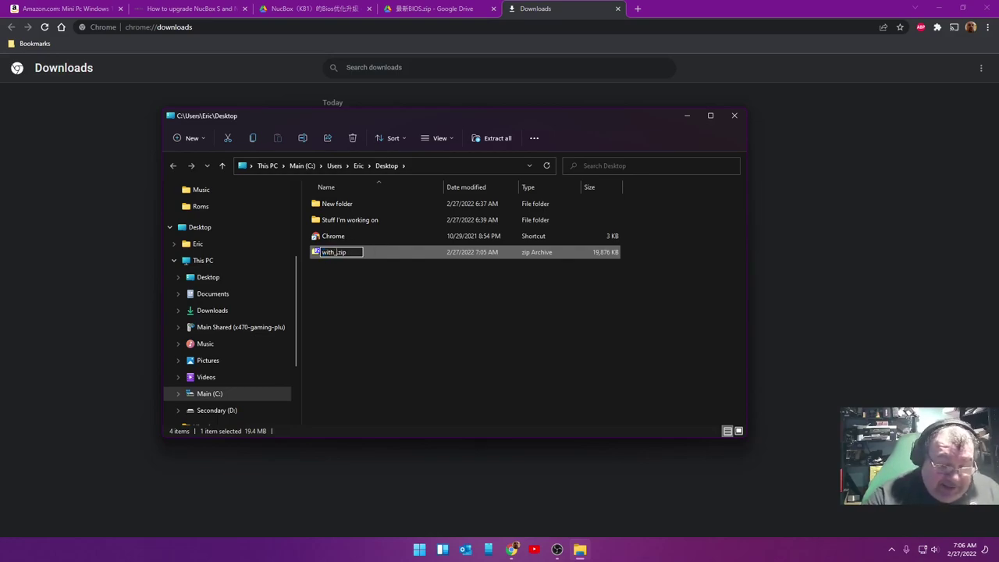
{"action": "type", "text": "l"}
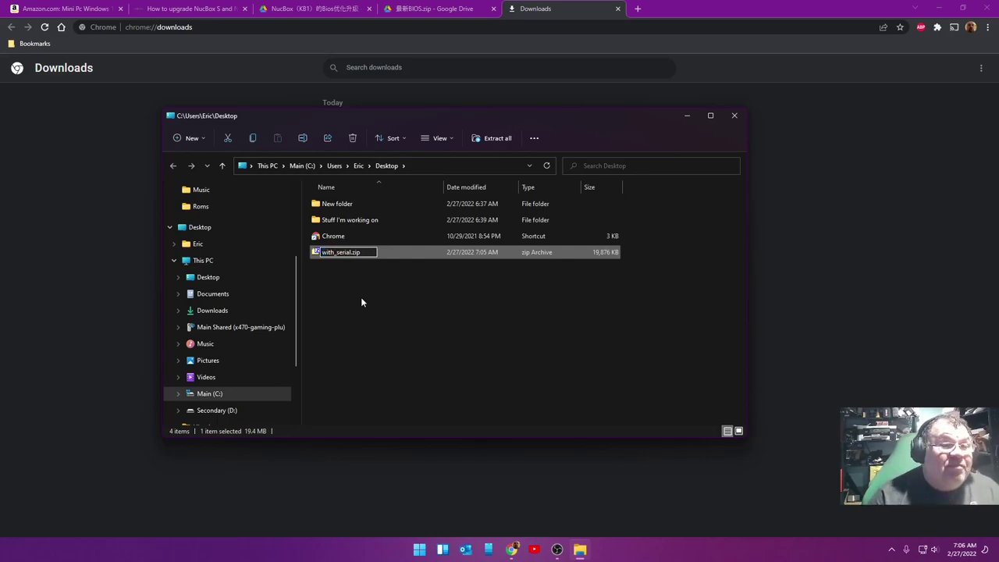
{"action": "key", "text": "Return"}
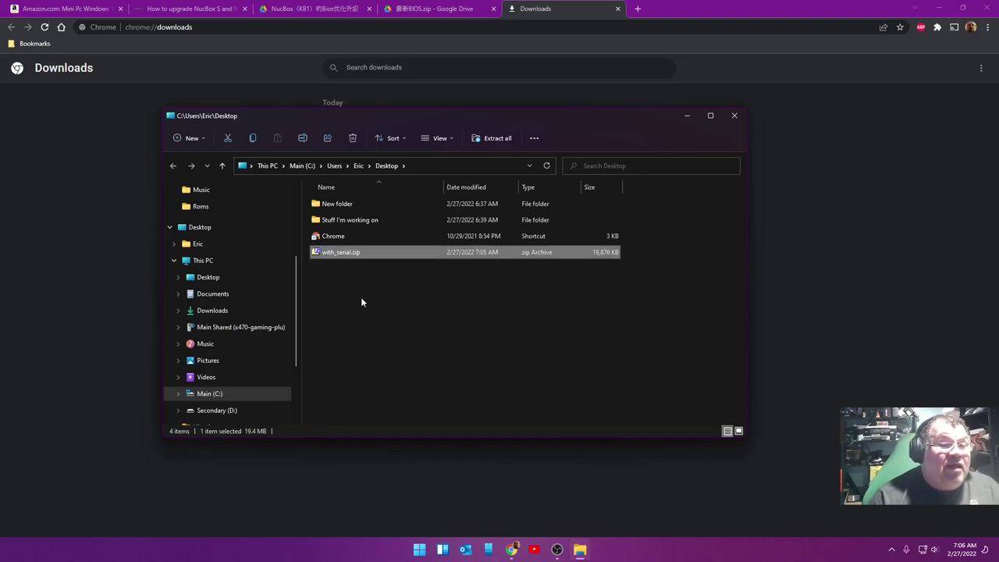
Rename the downloaded archive as BIOS.zip, close its folder window, and remove its entry from the browser's download list.
{"action": "left_click", "coordinate": [351, 252]}
{"action": "type", "text": "BIOS"}
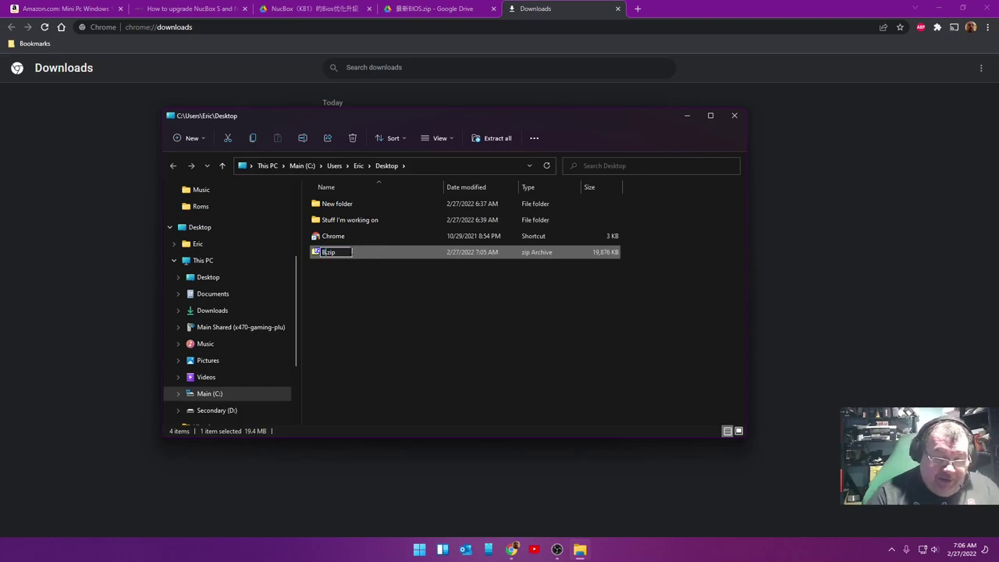
{"action": "key", "text": "Return"}
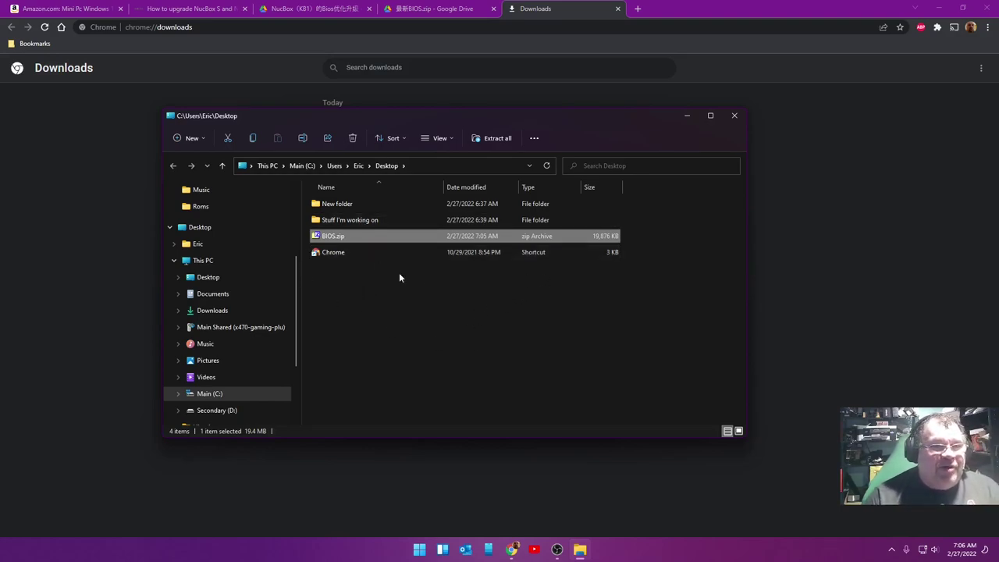
{"action": "left_click", "coordinate": [735, 116]}
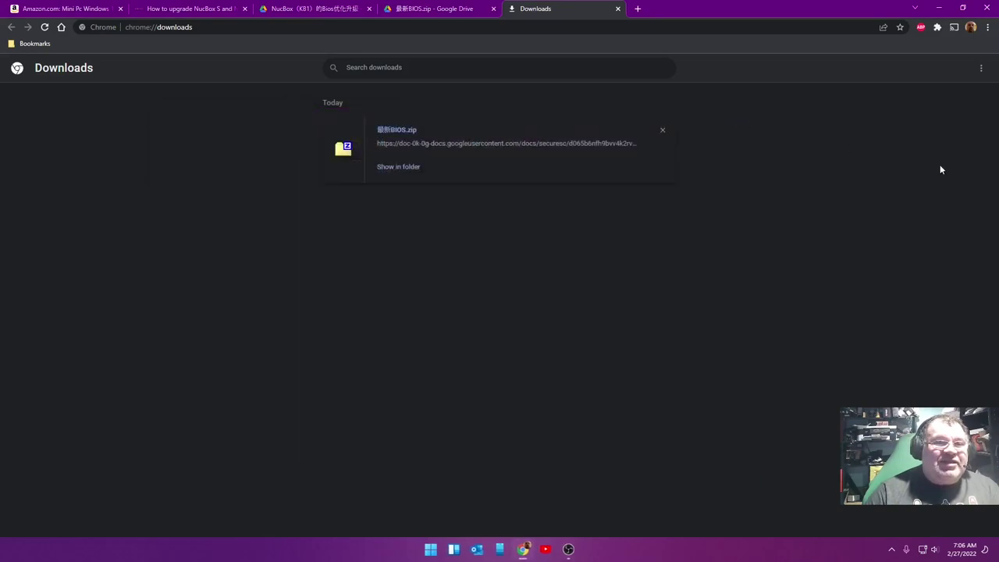
{"action": "left_click", "coordinate": [662, 129]}
Copy the download link for "How to backup/re-inject the key code" from row 3 of the NucBox (KB1) document's table.
{"action": "left_click", "coordinate": [311, 10]}
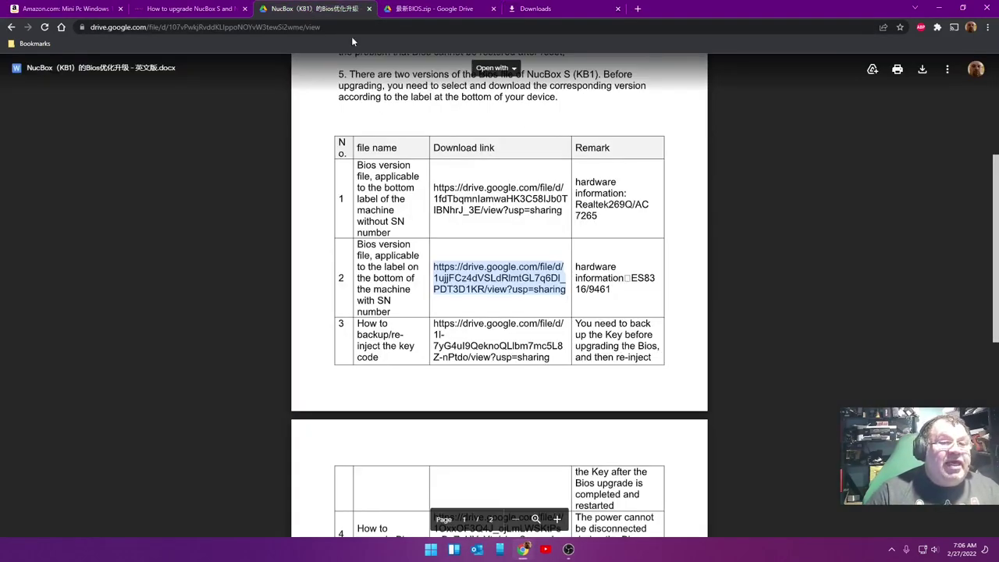
{"action": "scroll", "coordinate": [591, 317], "scroll_direction": "down", "scroll_amount": 3}
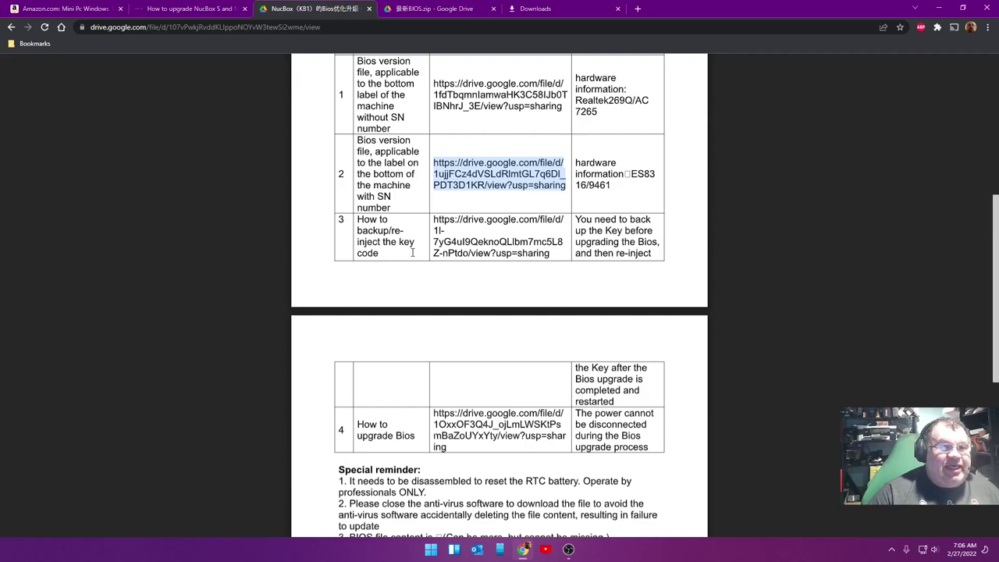
{"action": "left_click", "coordinate": [423, 287]}
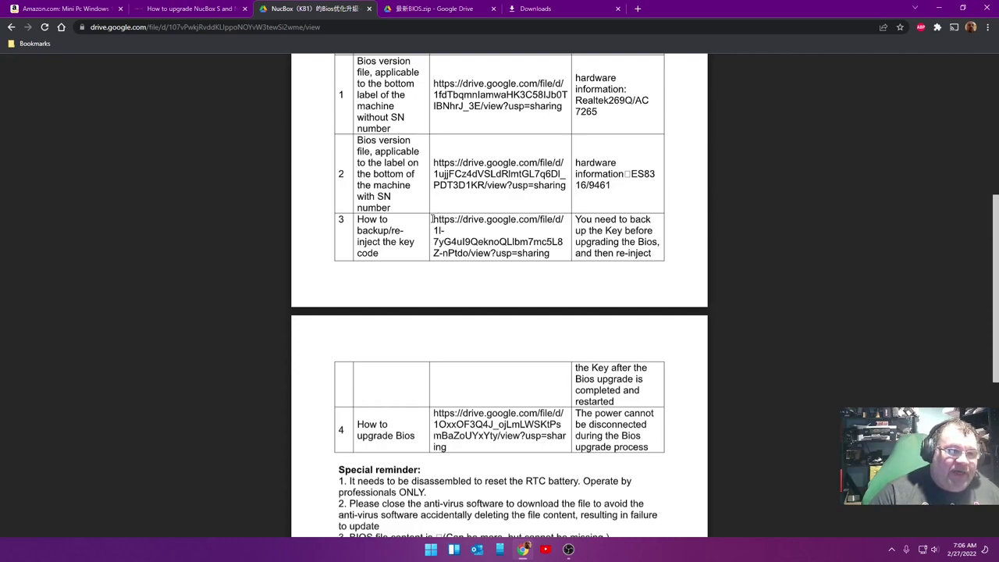
{"action": "double_click", "coordinate": [503, 241]}
{"action": "left_click", "coordinate": [430, 221]}
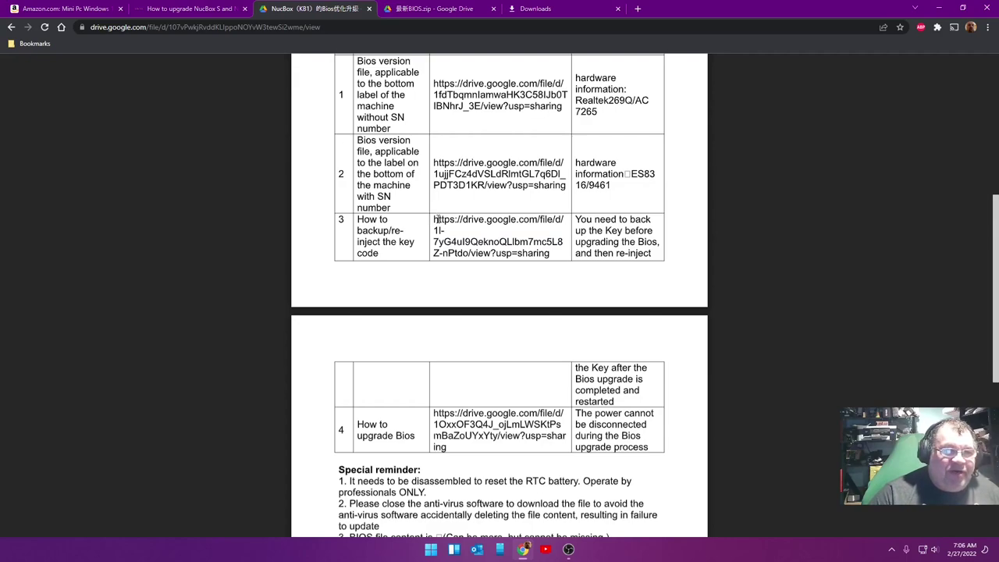
{"action": "left_click", "coordinate": [435, 221]}
{"action": "double_click", "coordinate": [435, 221]}
{"action": "left_click_drag", "start_coordinate": [435, 221], "coordinate": [531, 251]}
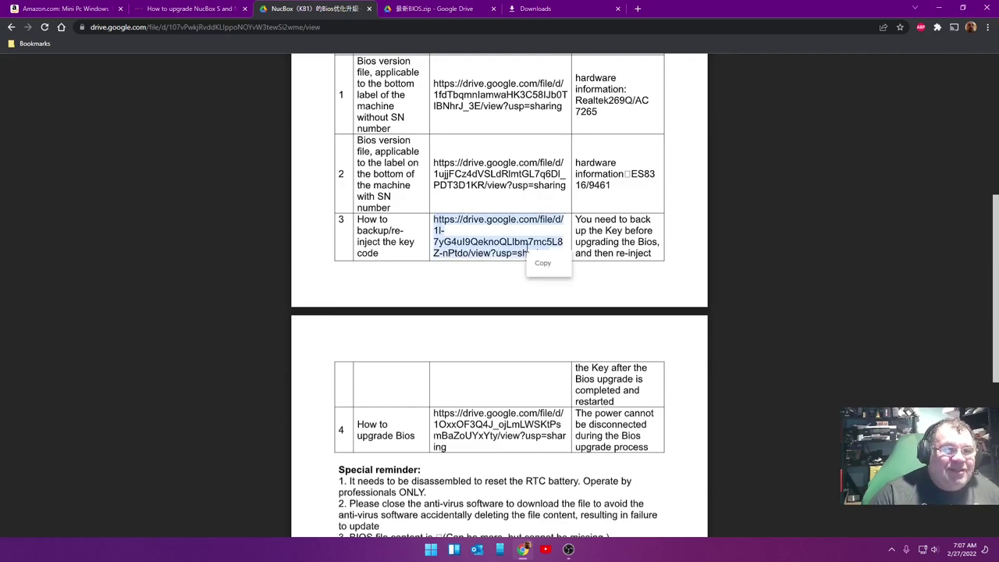
{"action": "left_click", "coordinate": [546, 271]}
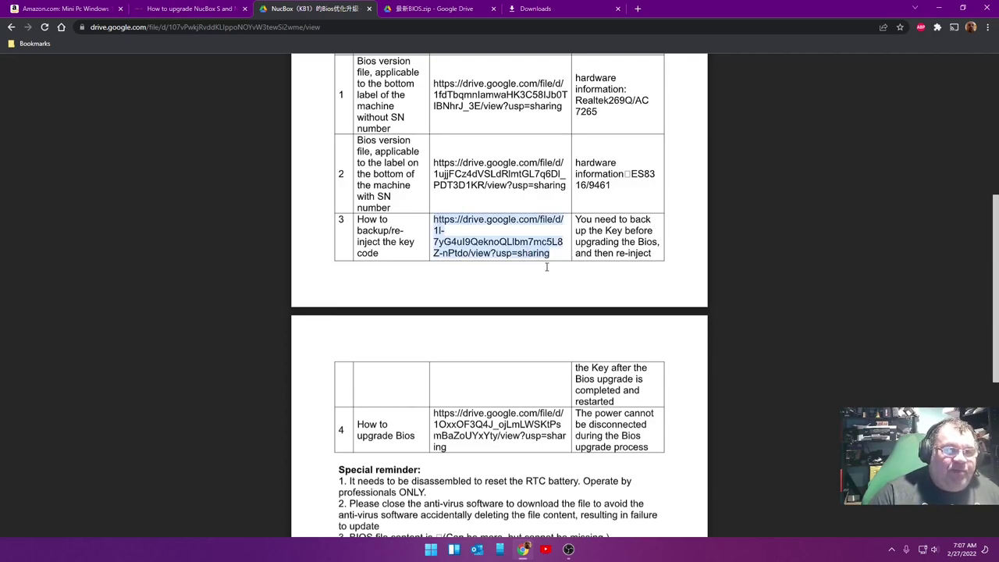
Load the copied key backup link in the browser tab showing the downloads list.
{"action": "left_click", "coordinate": [562, 12]}
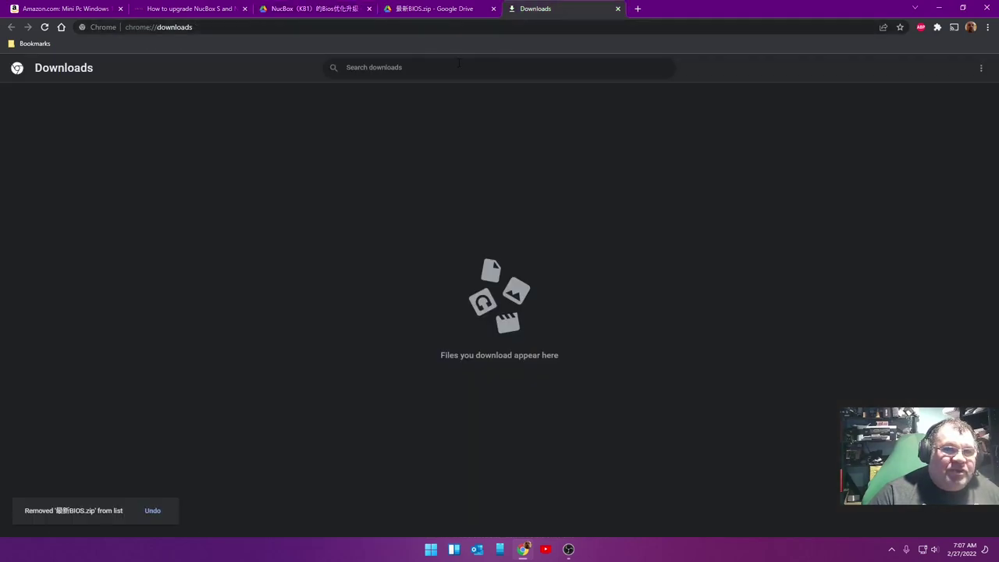
{"action": "left_click", "coordinate": [405, 27]}
{"action": "right_click", "coordinate": [408, 27]}
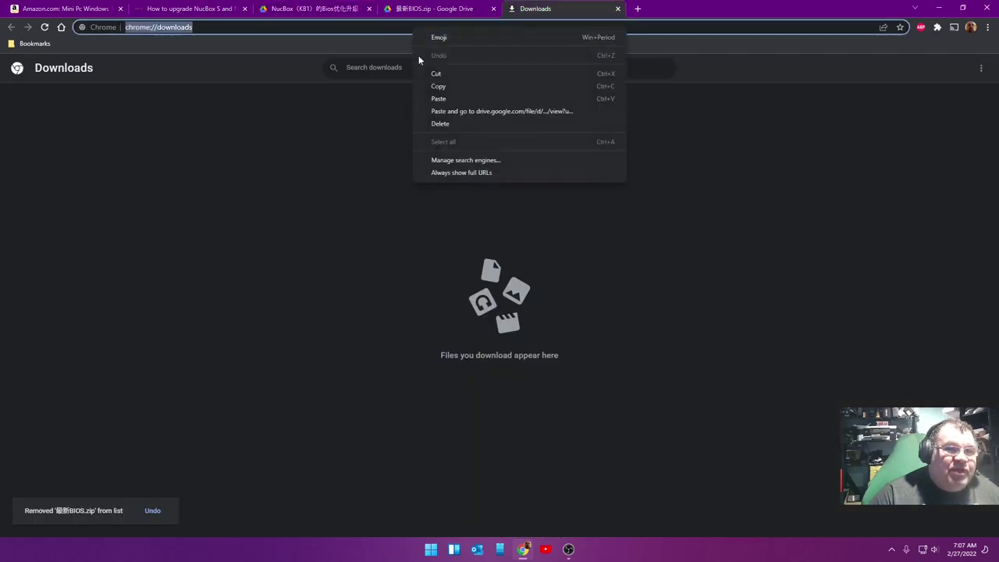
{"action": "left_click", "coordinate": [442, 111]}
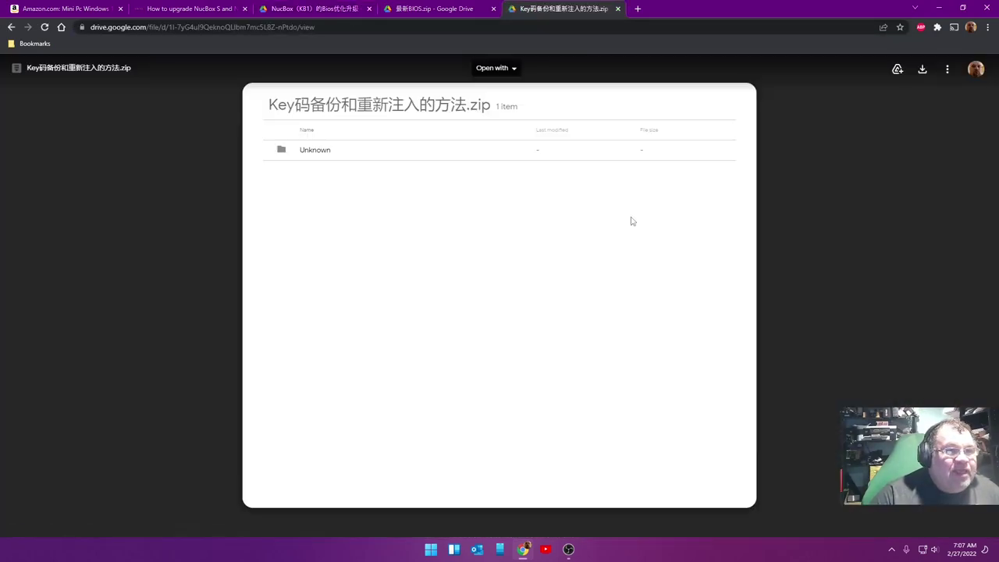
Look inside the archive's Unknown folder, download Key码备份和重新注入的方法.zip, and close both archive tabs.
{"action": "left_click", "coordinate": [301, 152]}
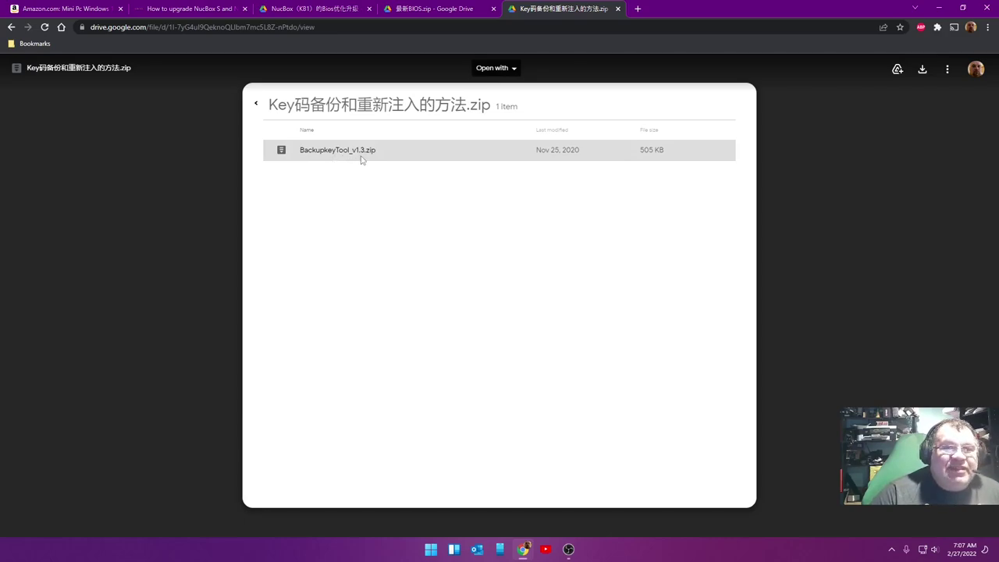
{"action": "left_click", "coordinate": [921, 68]}
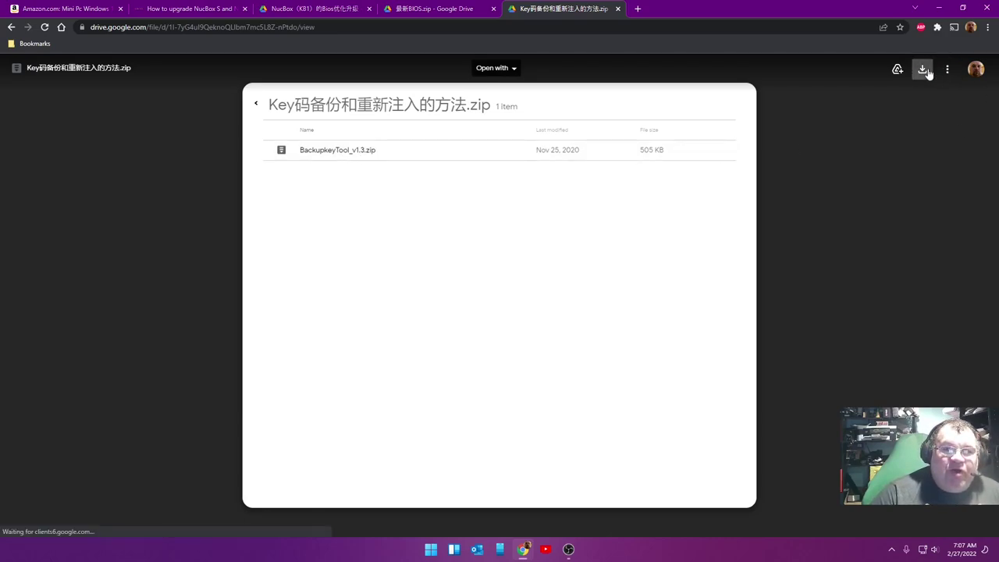
{"action": "left_click", "coordinate": [618, 9]}
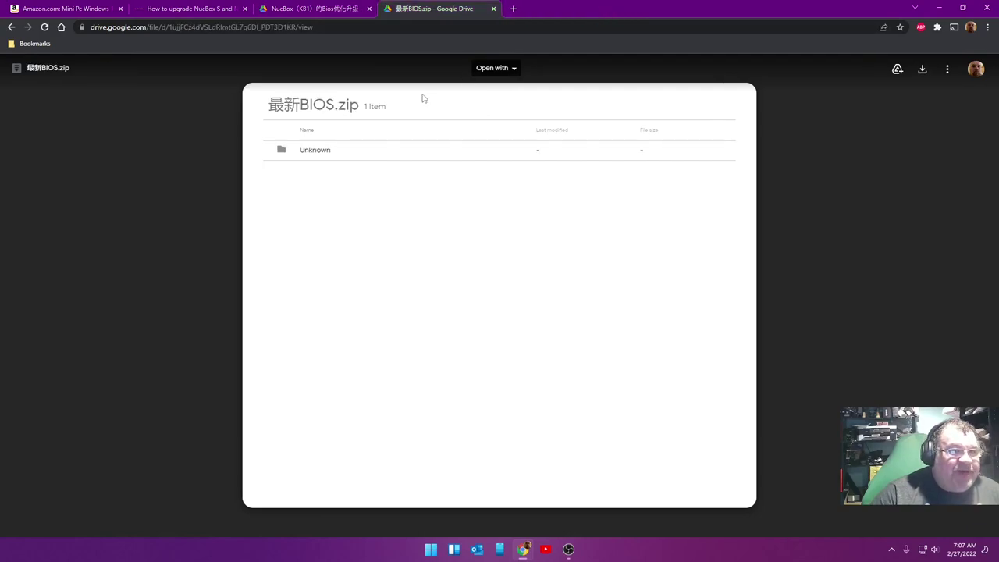
{"action": "left_click", "coordinate": [495, 8]}
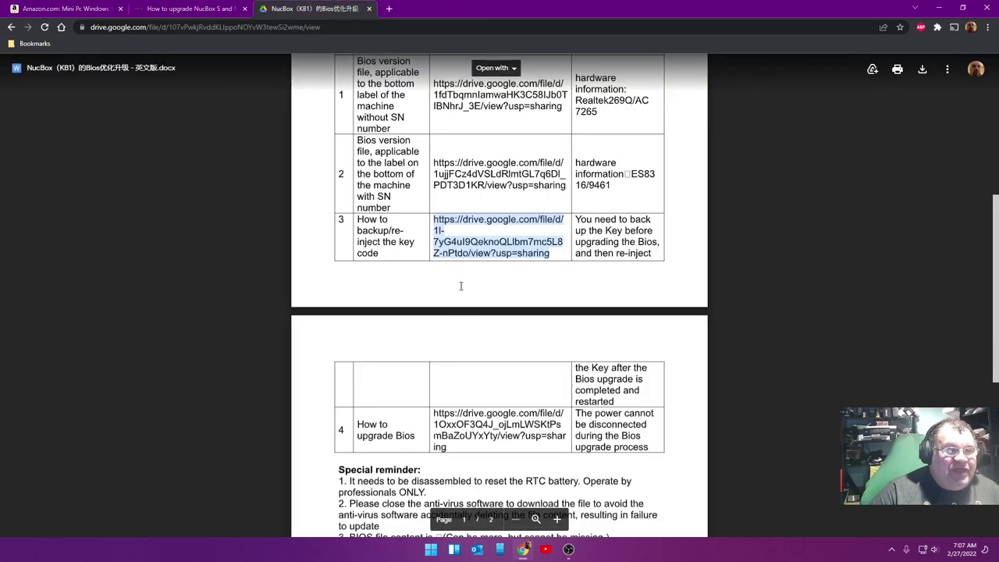
Examine the document's remarks on backing up and re-injecting the key, the BIOS upgrade row, and the special reminders.
{"action": "scroll", "coordinate": [460, 286], "scroll_direction": "down", "scroll_amount": 3}
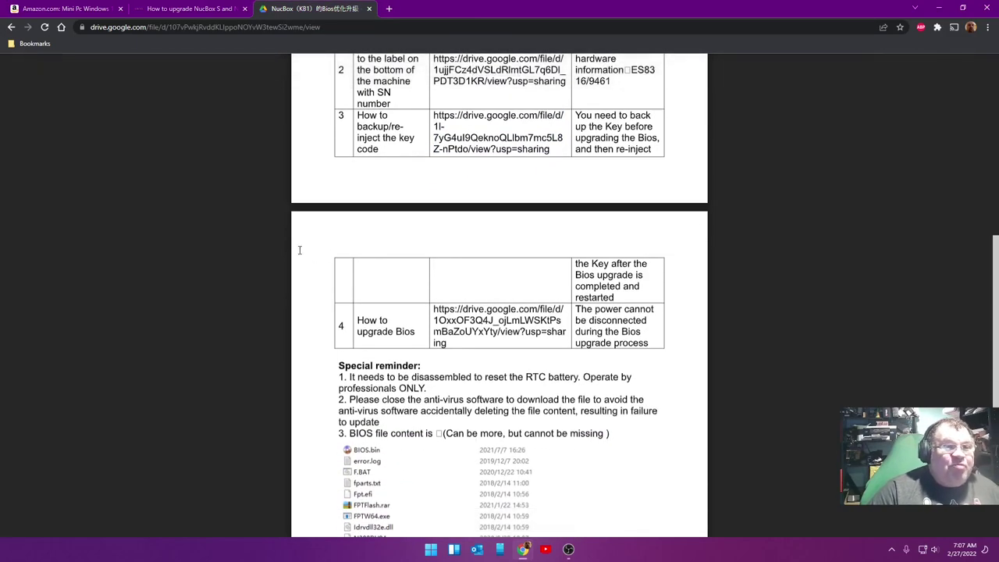
{"action": "scroll", "coordinate": [397, 223], "scroll_direction": "down", "scroll_amount": 2}
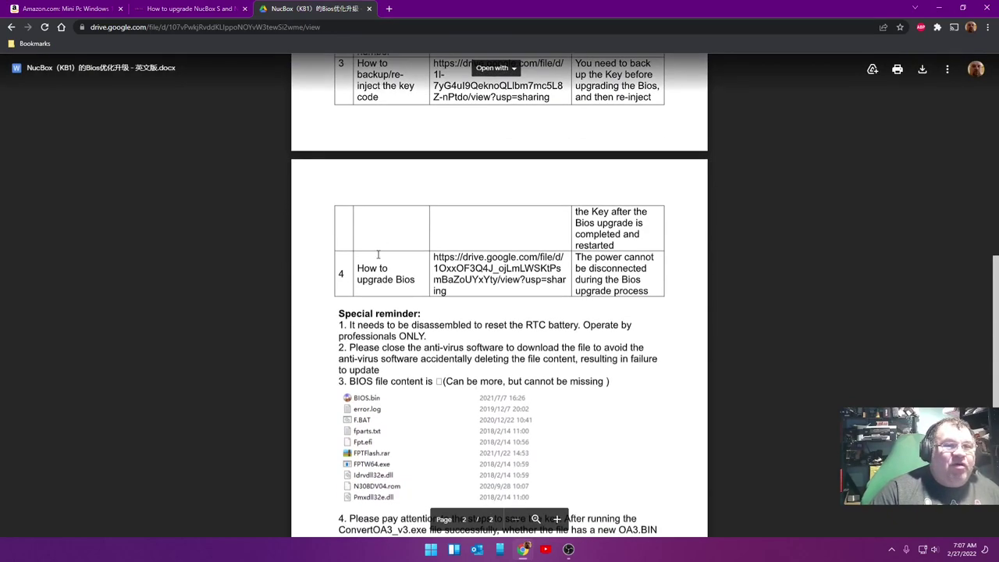
{"action": "scroll", "coordinate": [419, 232], "scroll_direction": "up", "scroll_amount": 4}
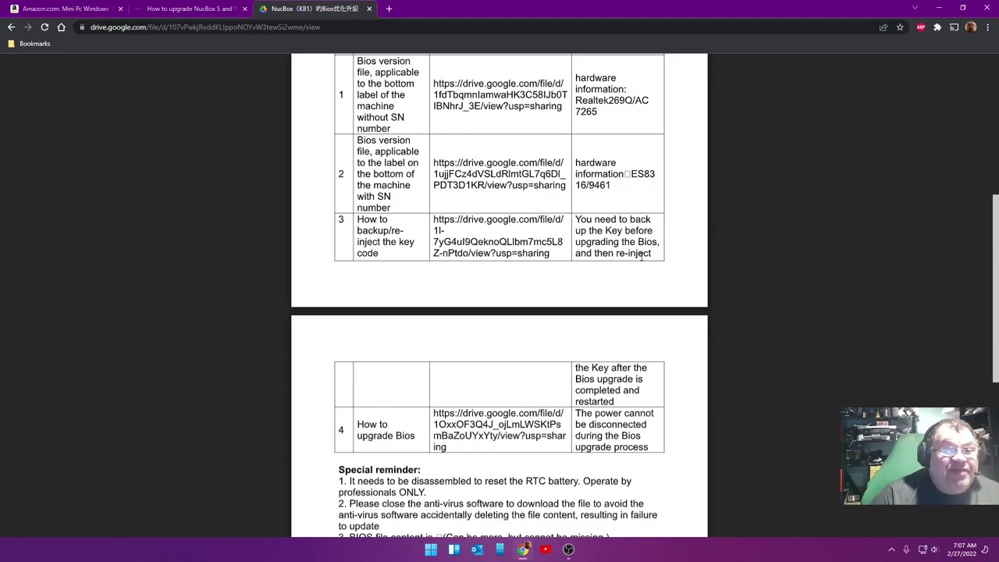
{"action": "scroll", "coordinate": [657, 278], "scroll_direction": "down", "scroll_amount": 1}
{"action": "scroll", "coordinate": [635, 285], "scroll_direction": "down", "scroll_amount": 3}
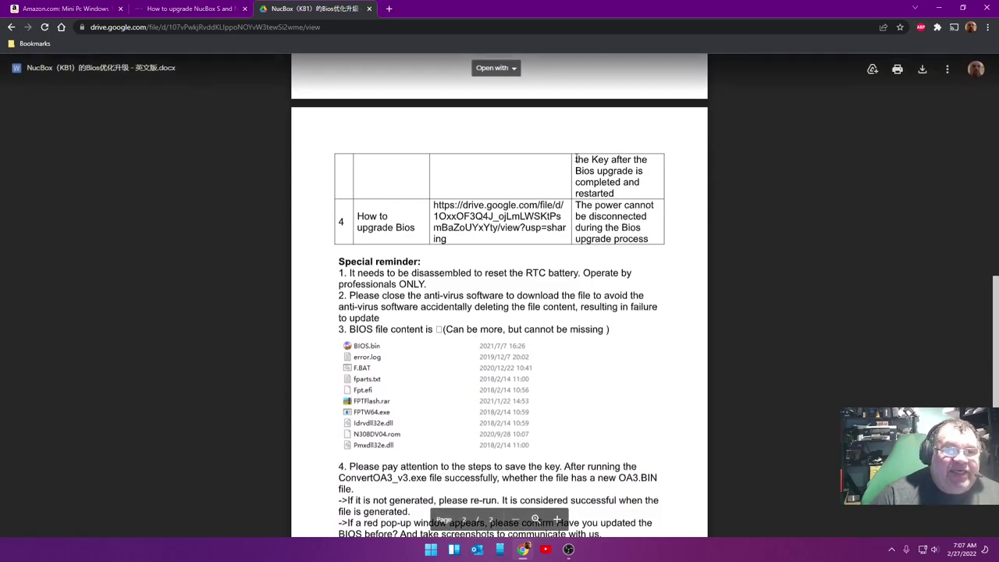
{"action": "scroll", "coordinate": [586, 183], "scroll_direction": "up", "scroll_amount": 1}
{"action": "scroll", "coordinate": [586, 182], "scroll_direction": "up", "scroll_amount": 2}
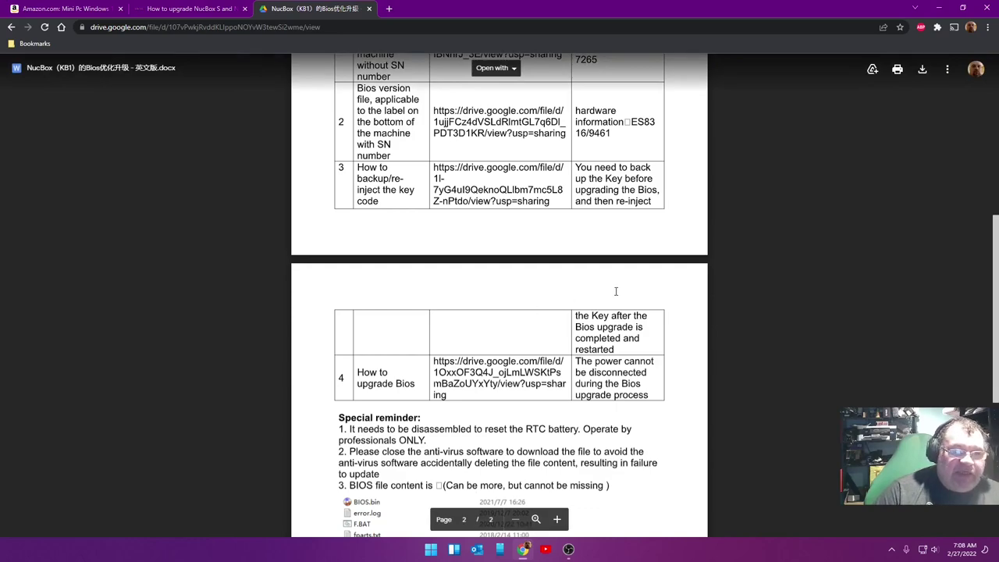
{"action": "scroll", "coordinate": [678, 277], "scroll_direction": "down", "scroll_amount": 3}
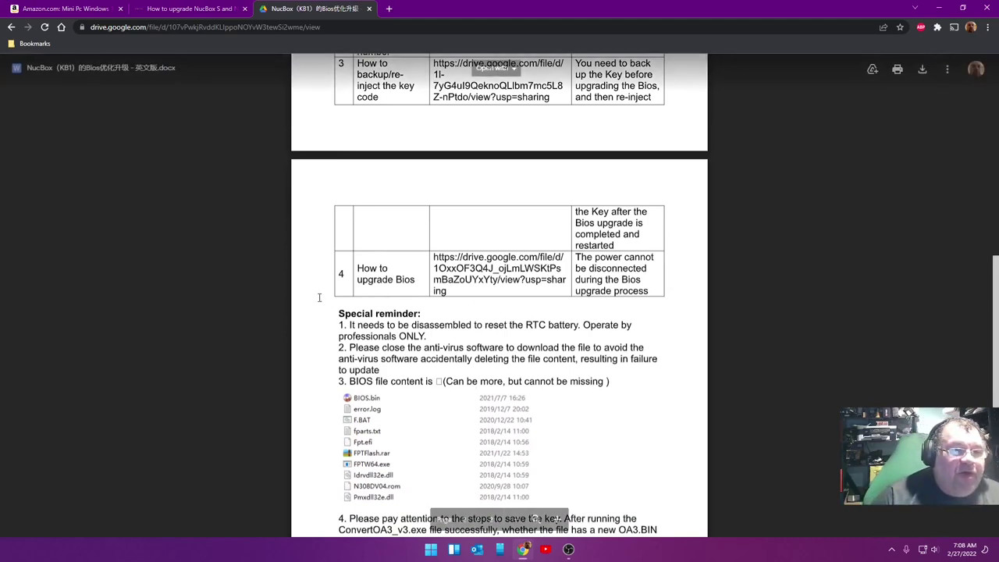
{"action": "scroll", "coordinate": [324, 284], "scroll_direction": "up", "scroll_amount": 2}
{"action": "scroll", "coordinate": [335, 276], "scroll_direction": "down", "scroll_amount": 2}
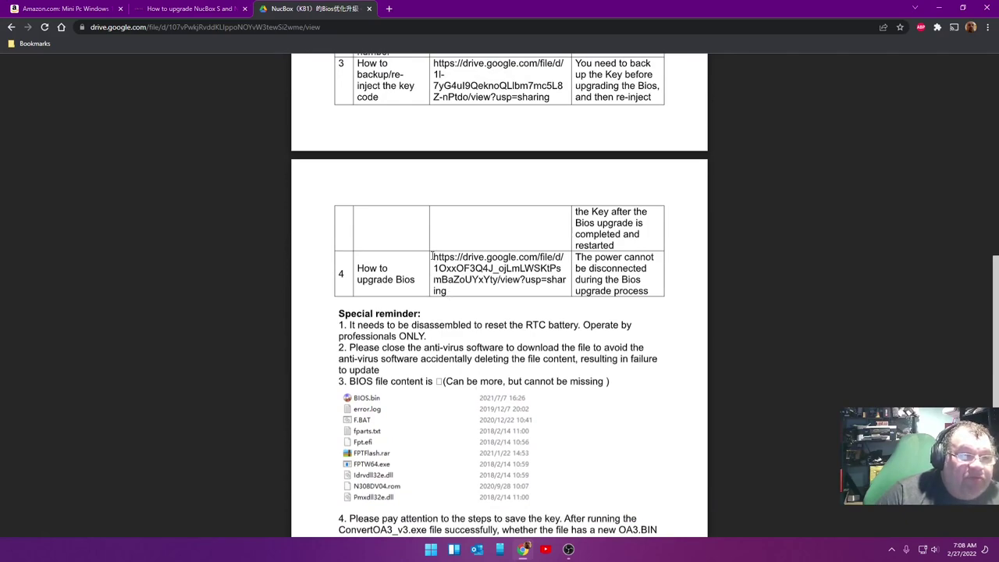
Copy the "How to upgrade Bios" link from row 4 of the table and open it in a new browser tab.
{"action": "double_click", "coordinate": [443, 288]}
{"action": "left_click_drag", "start_coordinate": [448, 289], "coordinate": [439, 255]}
{"action": "key", "text": "ctrl+c"}
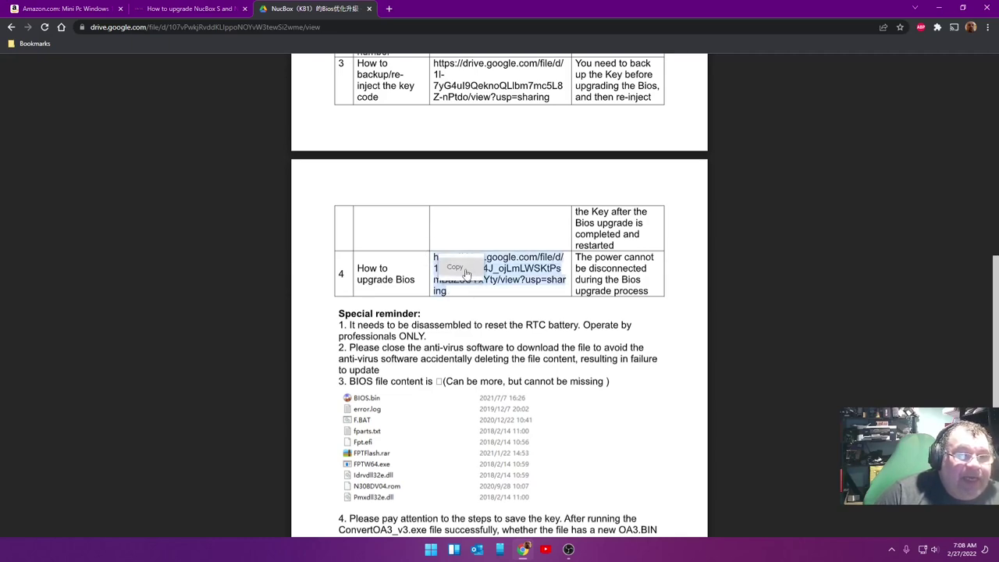
{"action": "left_click", "coordinate": [389, 9]}
{"action": "right_click", "coordinate": [335, 26]}
{"action": "left_click", "coordinate": [357, 97]}
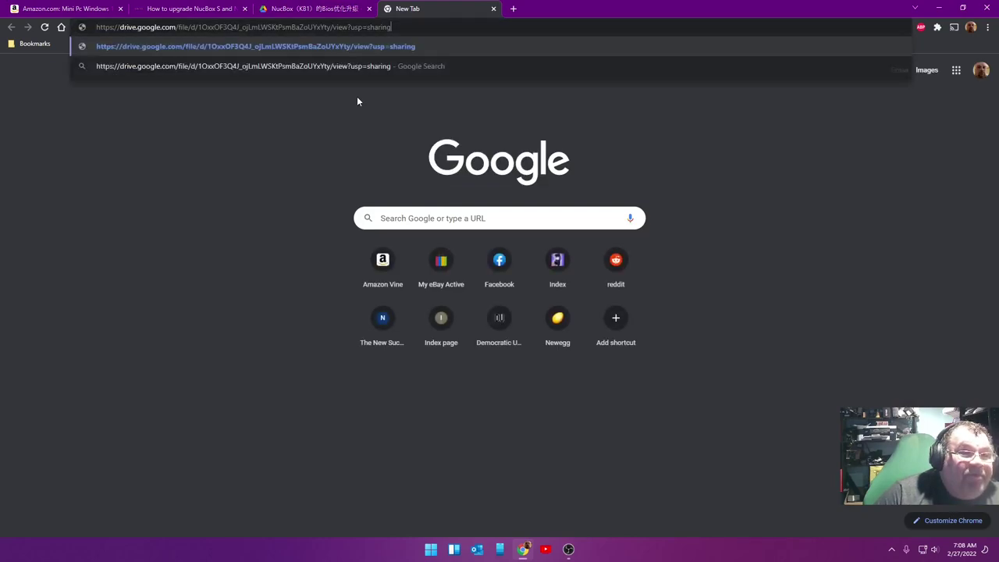
{"action": "key", "text": "Return"}
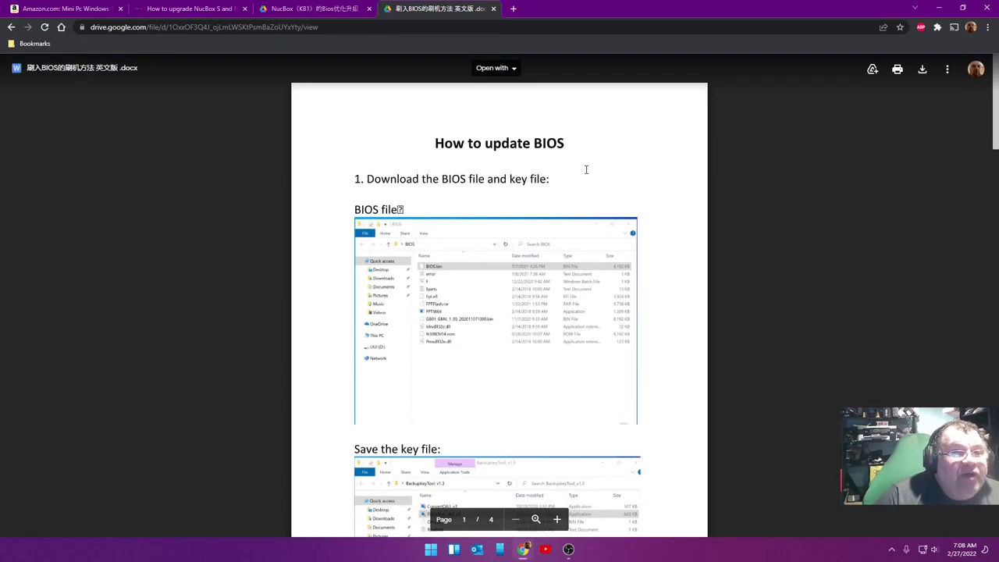
Skim all pages of the "How to update BIOS" document, from the file downloads to the notes on verifying the update.
{"action": "scroll", "coordinate": [539, 170], "scroll_direction": "down", "scroll_amount": 2}
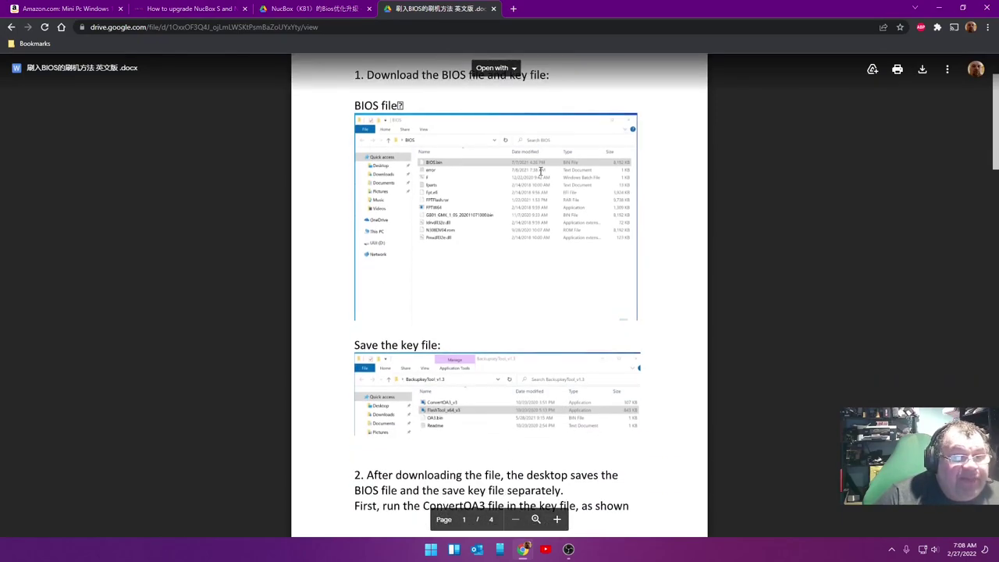
{"action": "scroll", "coordinate": [537, 173], "scroll_direction": "down", "scroll_amount": 1}
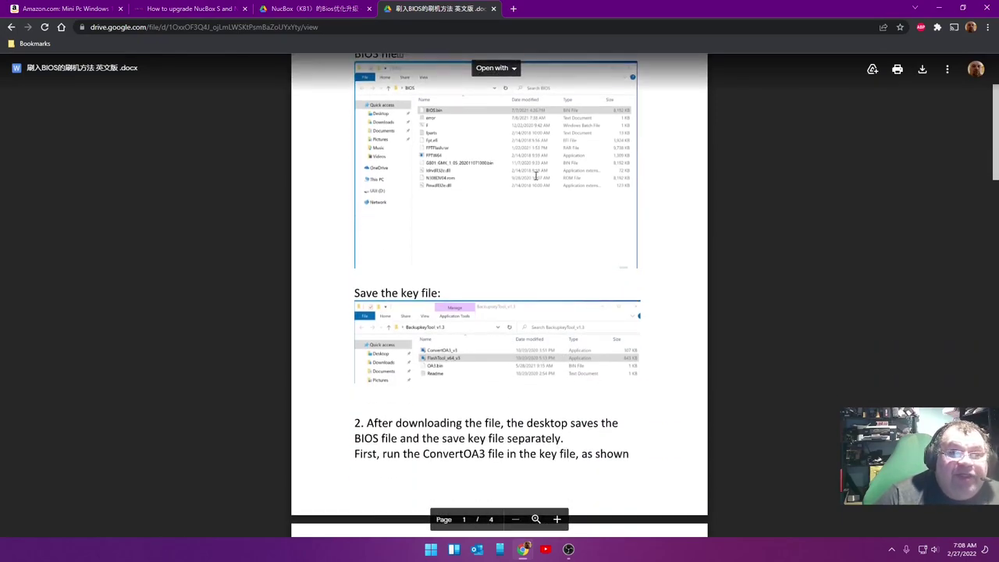
{"action": "scroll", "coordinate": [536, 175], "scroll_direction": "down", "scroll_amount": 6}
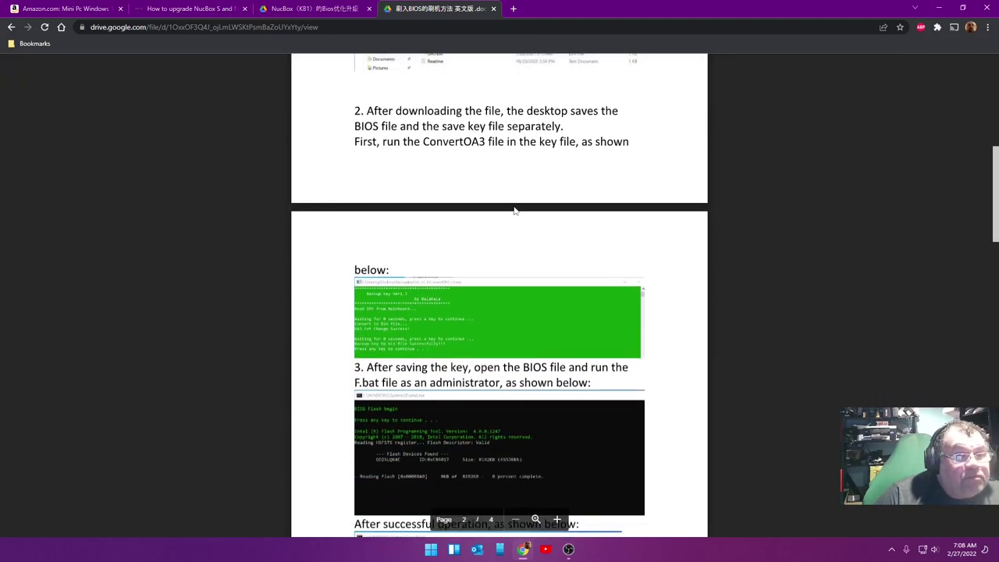
{"action": "scroll", "coordinate": [514, 210], "scroll_direction": "down", "scroll_amount": 4}
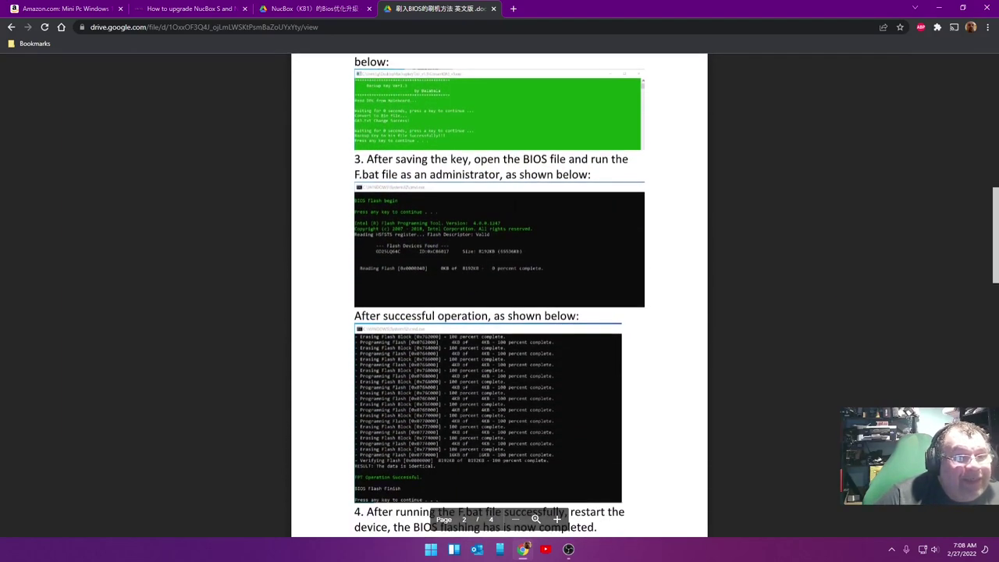
{"action": "scroll", "coordinate": [514, 206], "scroll_direction": "down", "scroll_amount": 11}
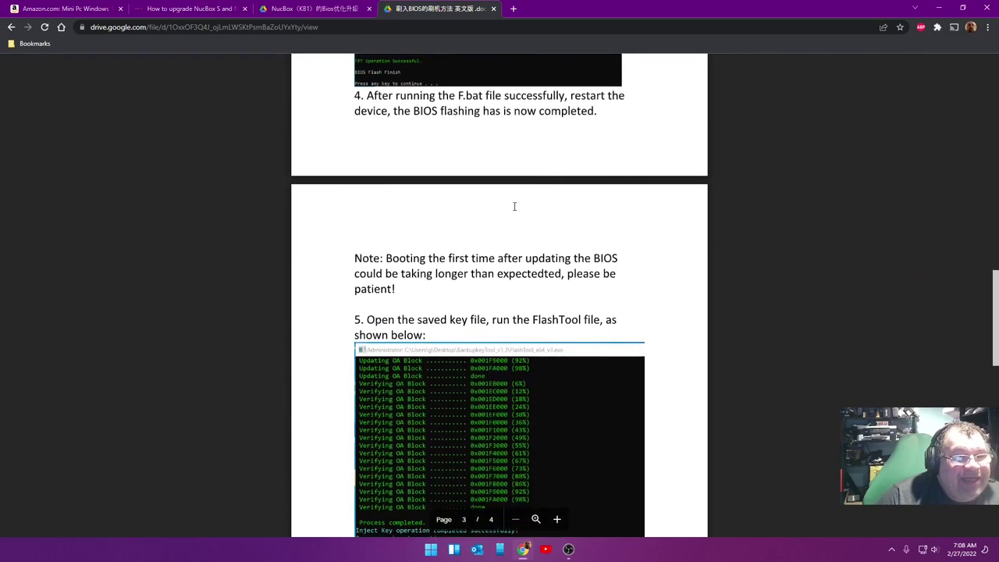
{"action": "scroll", "coordinate": [514, 207], "scroll_direction": "down", "scroll_amount": 8}
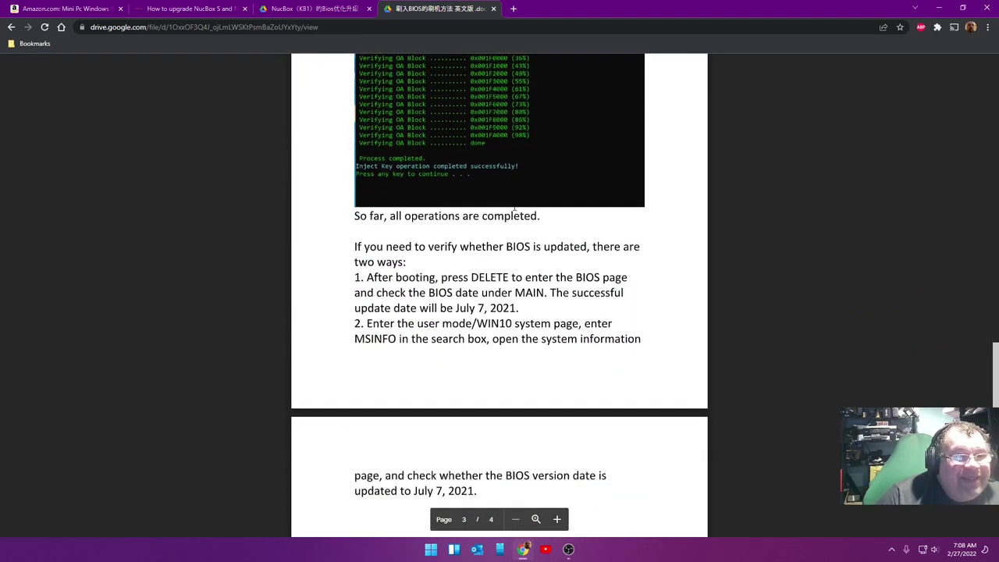
{"action": "scroll", "coordinate": [514, 207], "scroll_direction": "down", "scroll_amount": 4}
{"action": "scroll", "coordinate": [514, 207], "scroll_direction": "up", "scroll_amount": 10}
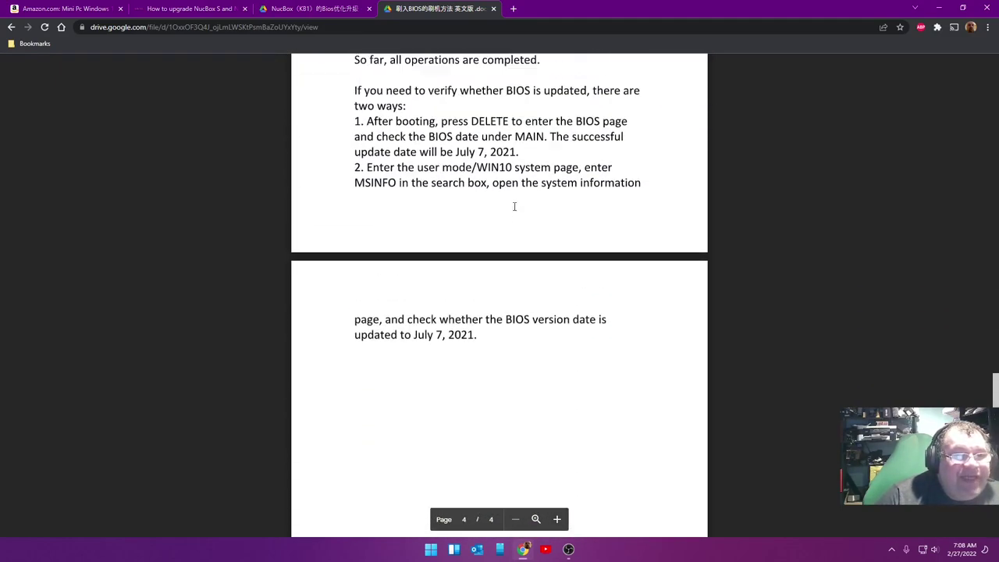
{"action": "scroll", "coordinate": [500, 289], "scroll_direction": "up", "scroll_amount": 1}
{"action": "scroll", "coordinate": [514, 206], "scroll_direction": "up", "scroll_amount": 20}
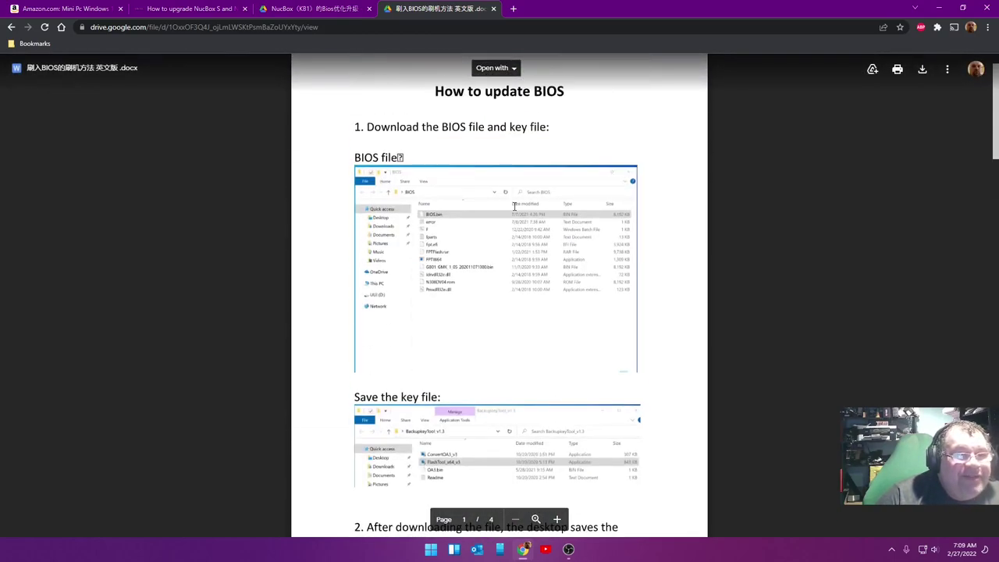
{"action": "scroll", "coordinate": [514, 206], "scroll_direction": "up", "scroll_amount": 2}
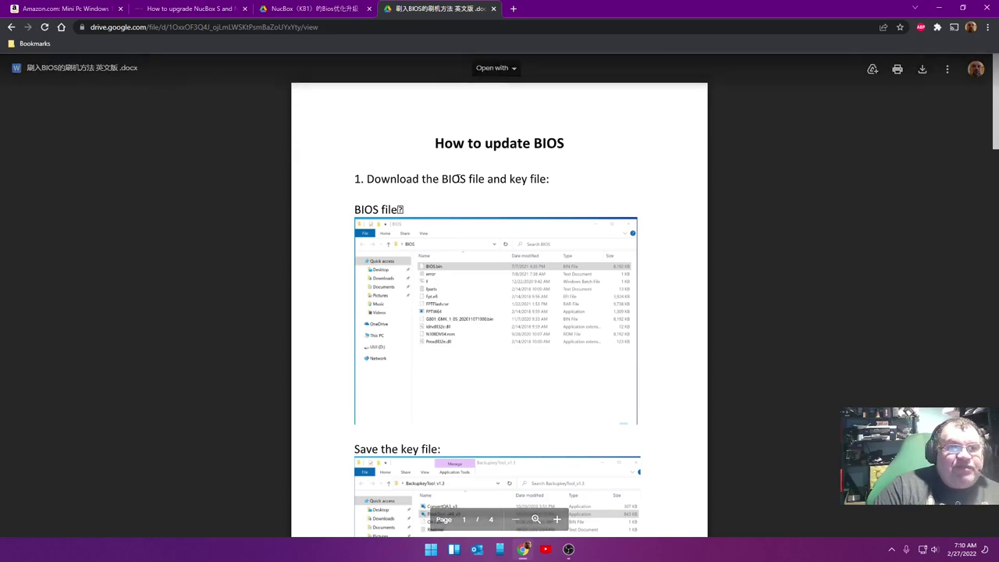
Read the document's numbered instructions on saving the key, running the F.bat file, restarting the device, and running FlashTool.
{"action": "scroll", "coordinate": [436, 184], "scroll_direction": "down", "scroll_amount": 5}
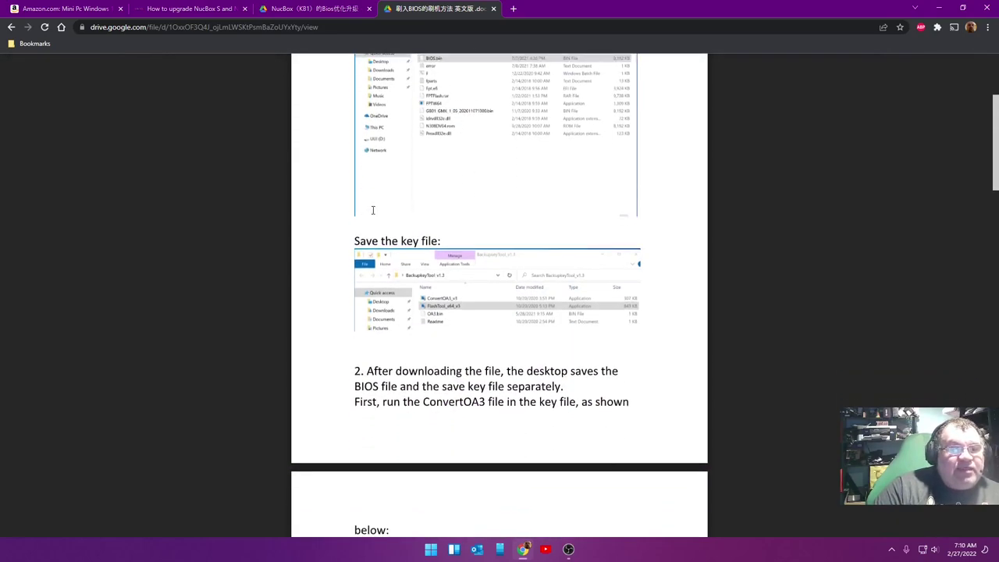
{"action": "scroll", "coordinate": [418, 230], "scroll_direction": "down", "scroll_amount": 1}
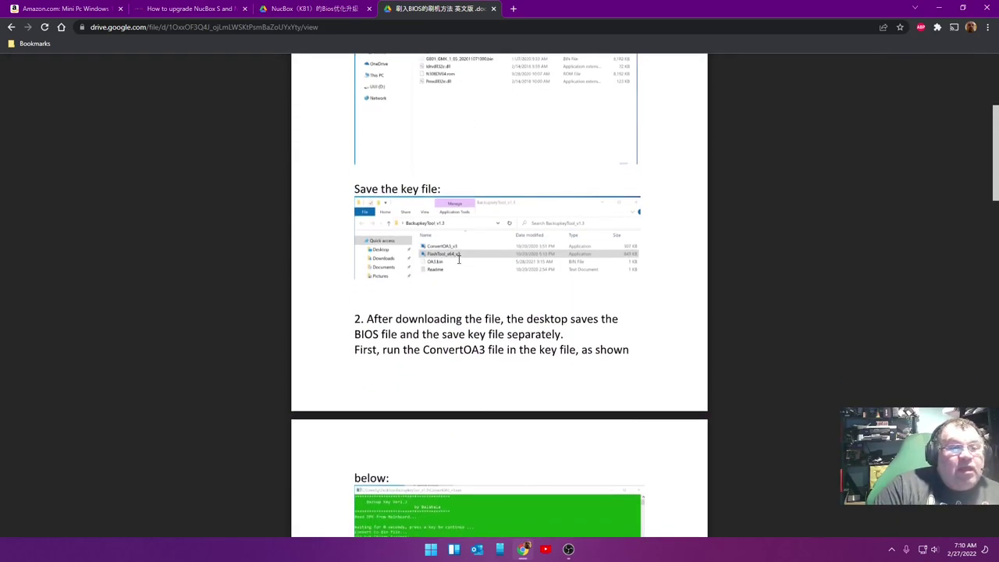
{"action": "scroll", "coordinate": [459, 263], "scroll_direction": "down", "scroll_amount": 2}
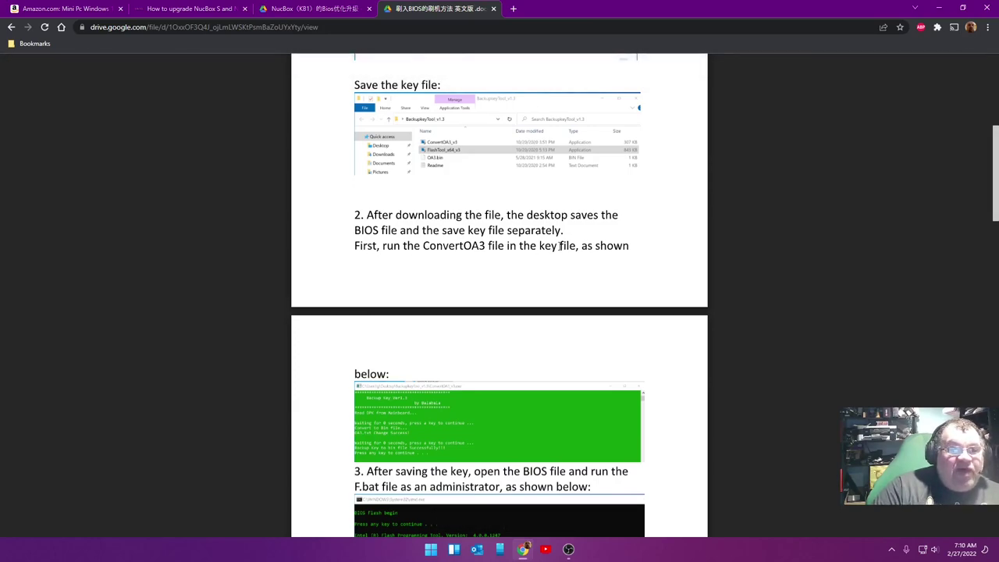
{"action": "scroll", "coordinate": [560, 229], "scroll_direction": "down", "scroll_amount": 3}
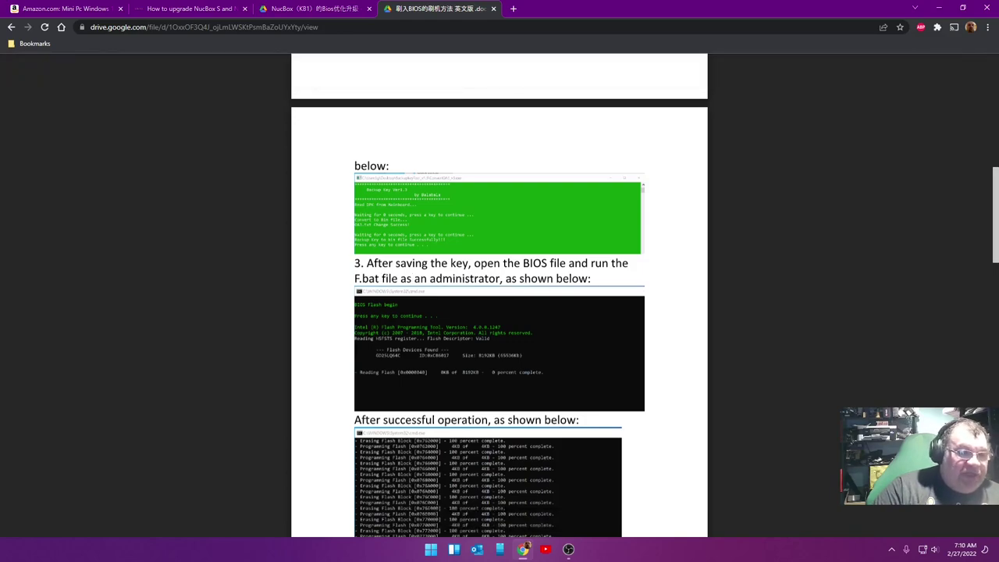
{"action": "scroll", "coordinate": [525, 286], "scroll_direction": "down", "scroll_amount": 3}
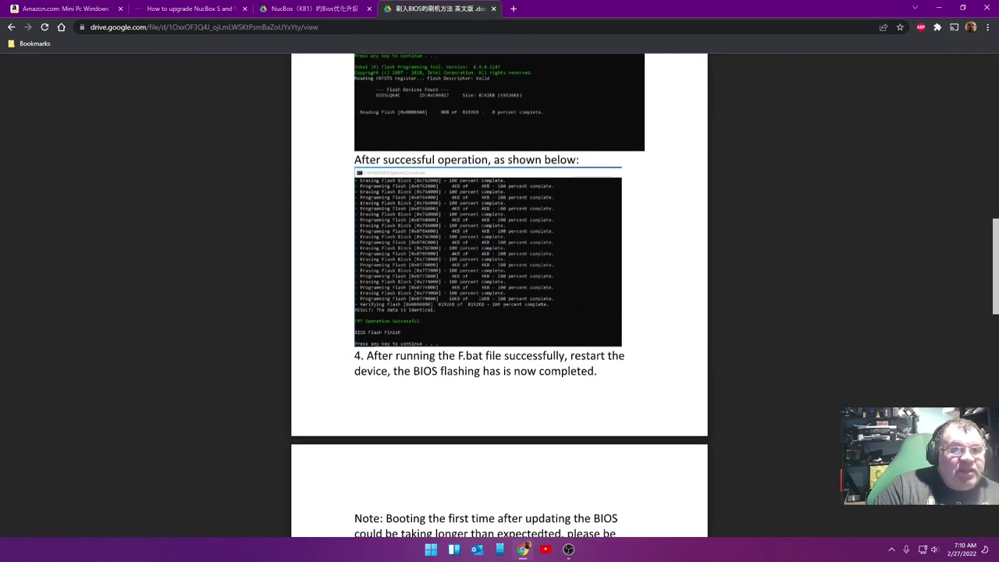
{"action": "scroll", "coordinate": [451, 251], "scroll_direction": "down", "scroll_amount": 1}
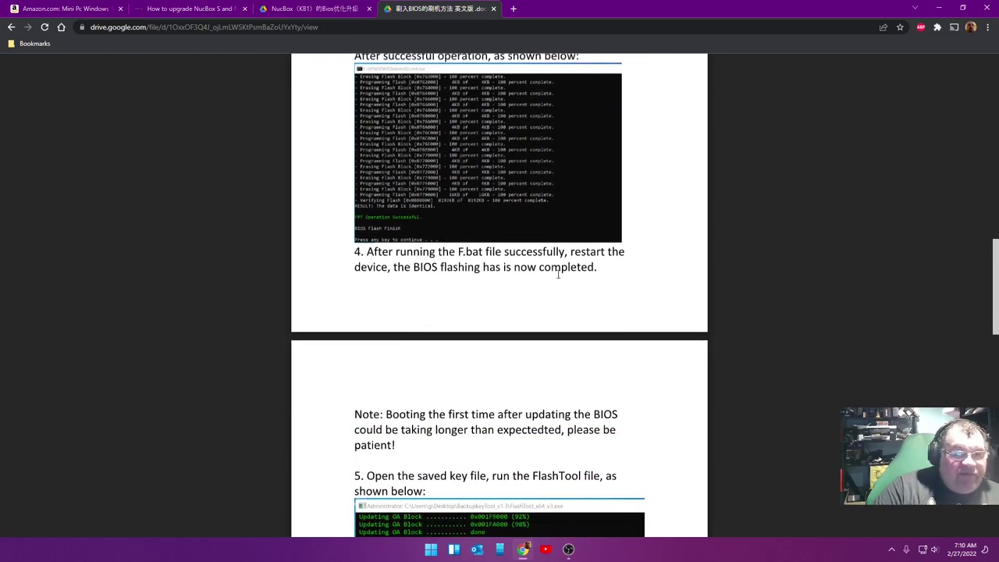
{"action": "scroll", "coordinate": [414, 278], "scroll_direction": "down", "scroll_amount": 1}
{"action": "scroll", "coordinate": [400, 279], "scroll_direction": "down", "scroll_amount": 7}
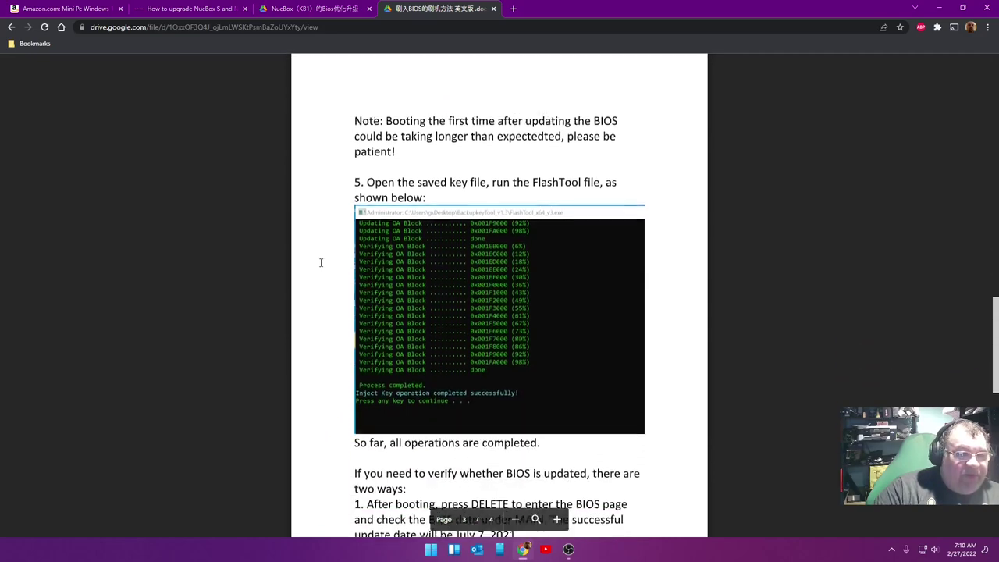
{"action": "scroll", "coordinate": [307, 257], "scroll_direction": "up", "scroll_amount": 8}
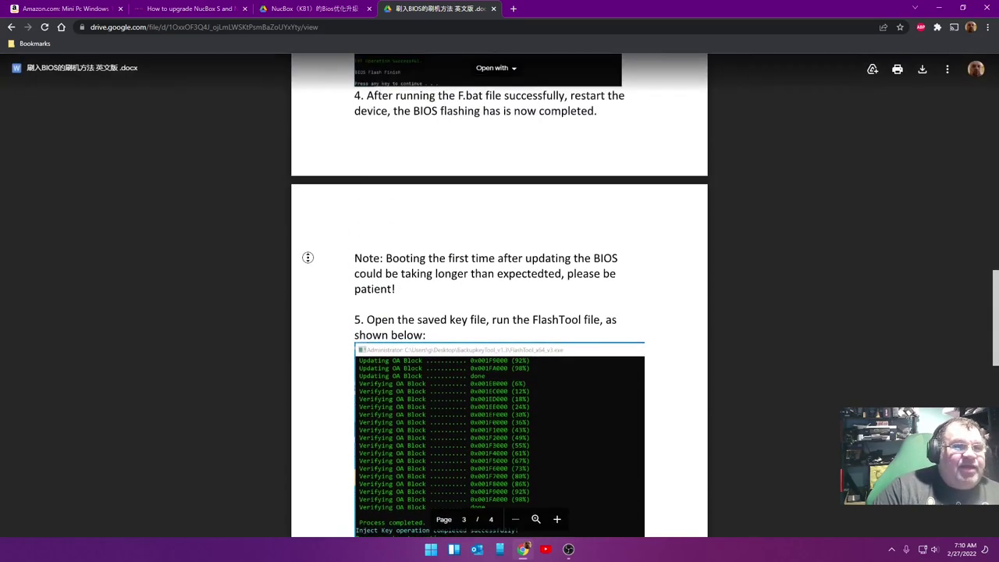
{"action": "scroll", "coordinate": [318, 216], "scroll_direction": "up", "scroll_amount": 10}
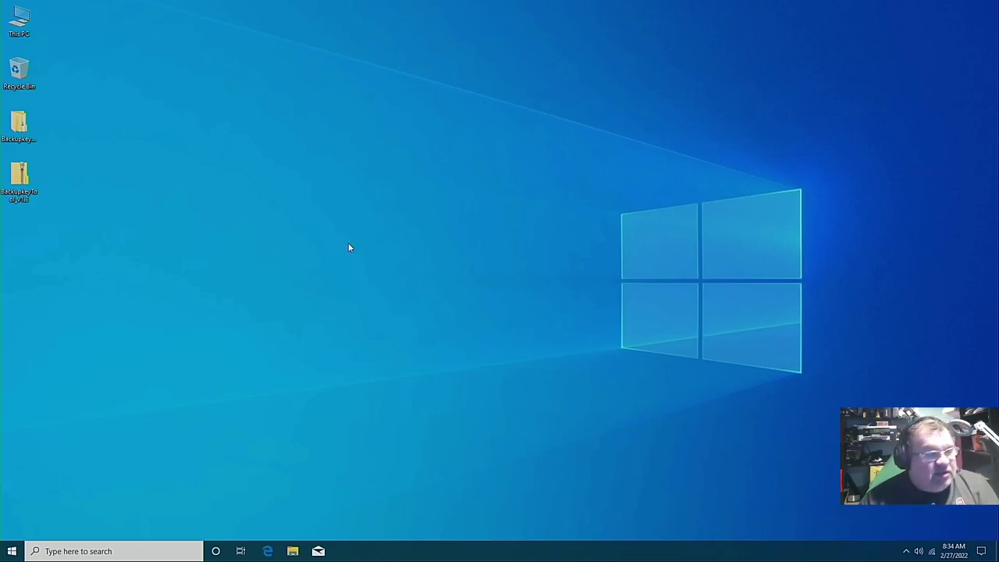
Open the inner BackupkeyTool_v1.3 folder from the desktop and delete the existing OA3.bin file.
{"action": "left_click", "coordinate": [17, 179]}
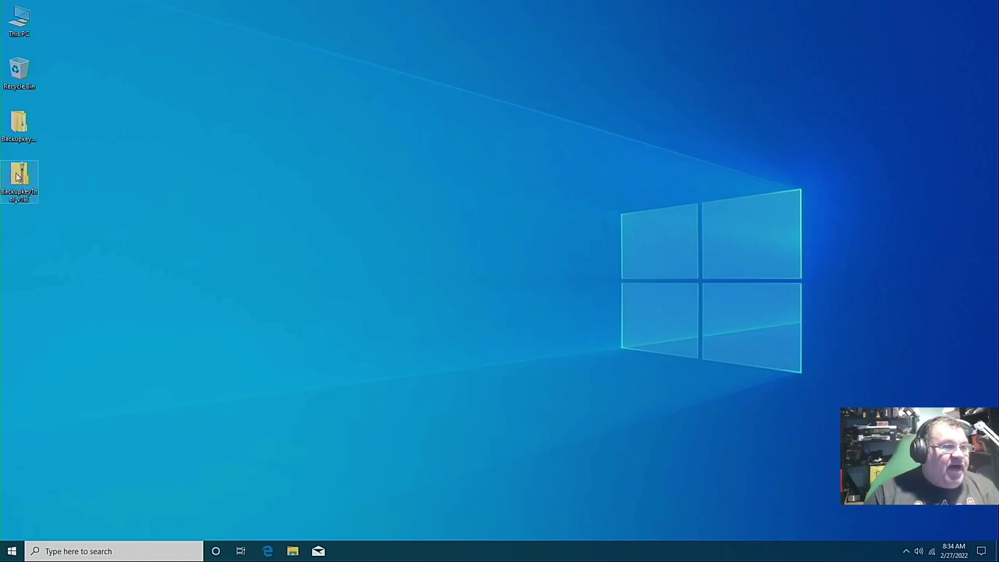
{"action": "double_click", "coordinate": [24, 123]}
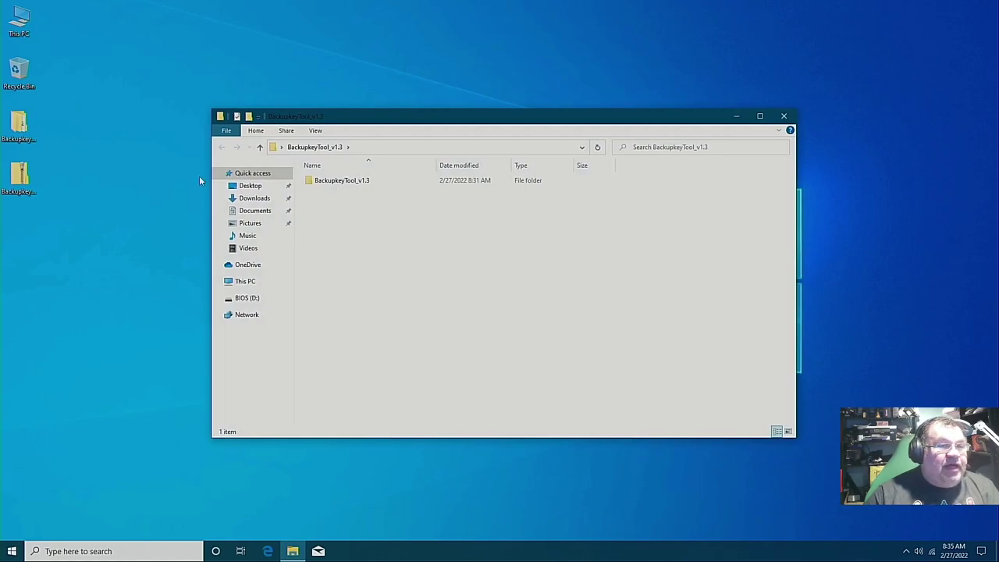
{"action": "left_click", "coordinate": [331, 182]}
{"action": "double_click", "coordinate": [331, 182]}
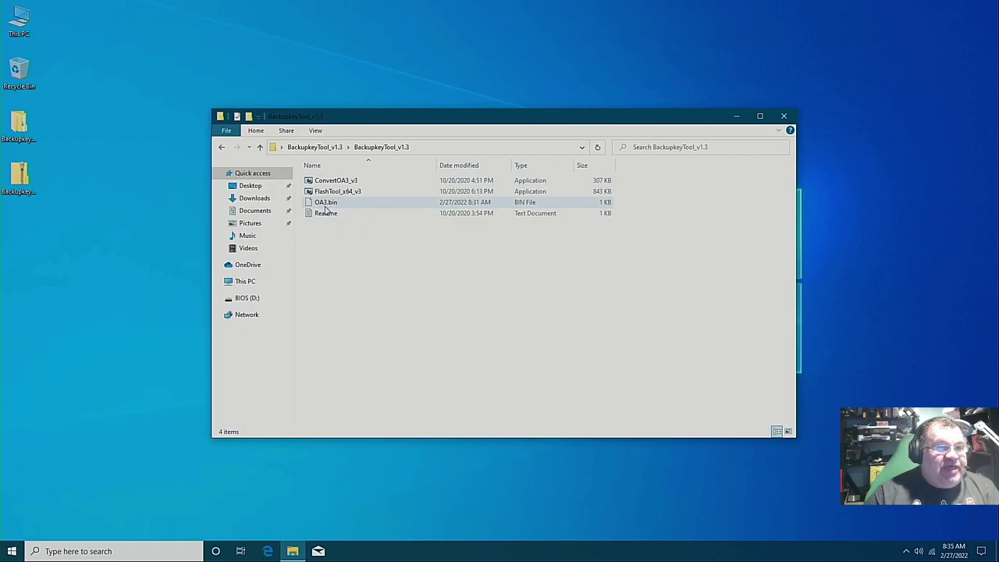
{"action": "left_click", "coordinate": [327, 204]}
{"action": "key", "text": "Delete"}
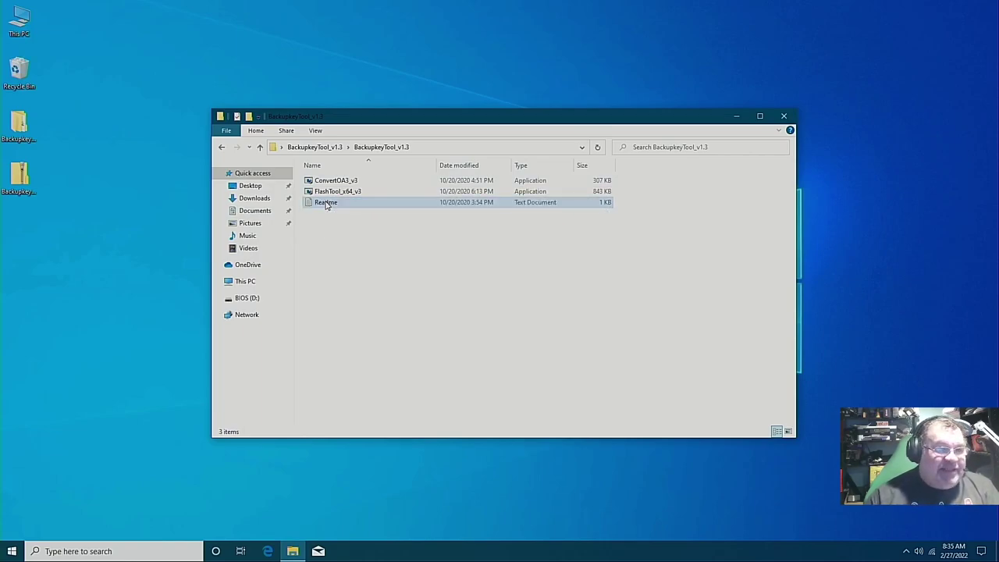
Read the steps in the key backup tool's Readme file, and close it.
{"action": "double_click", "coordinate": [327, 203]}
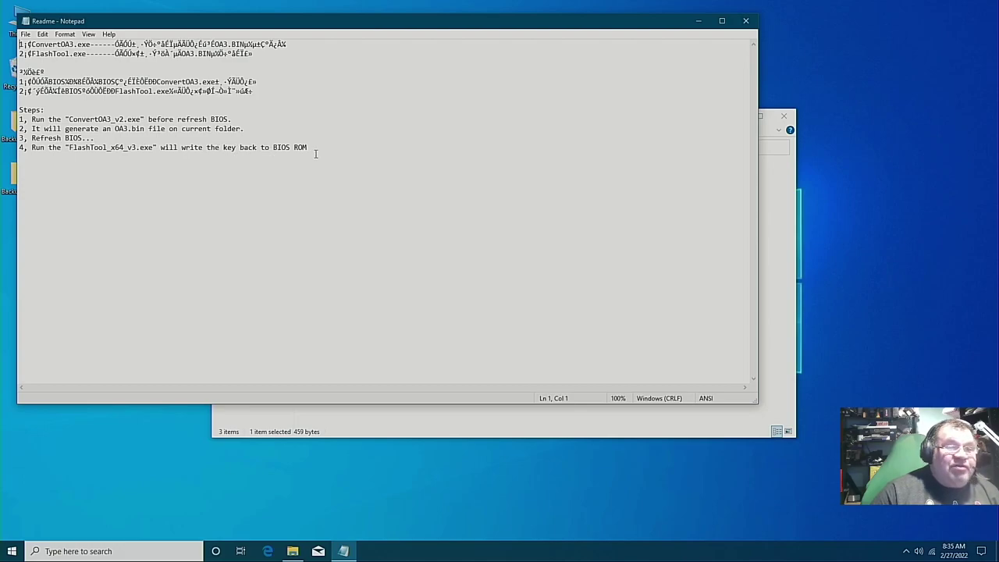
{"action": "left_click", "coordinate": [286, 201]}
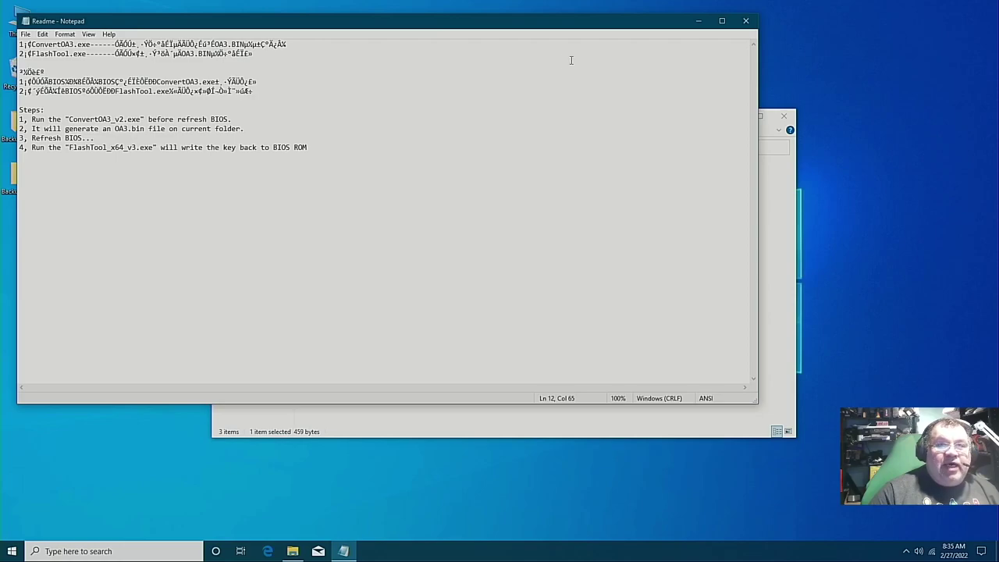
{"action": "left_click", "coordinate": [745, 20]}
{"action": "left_click", "coordinate": [388, 256]}
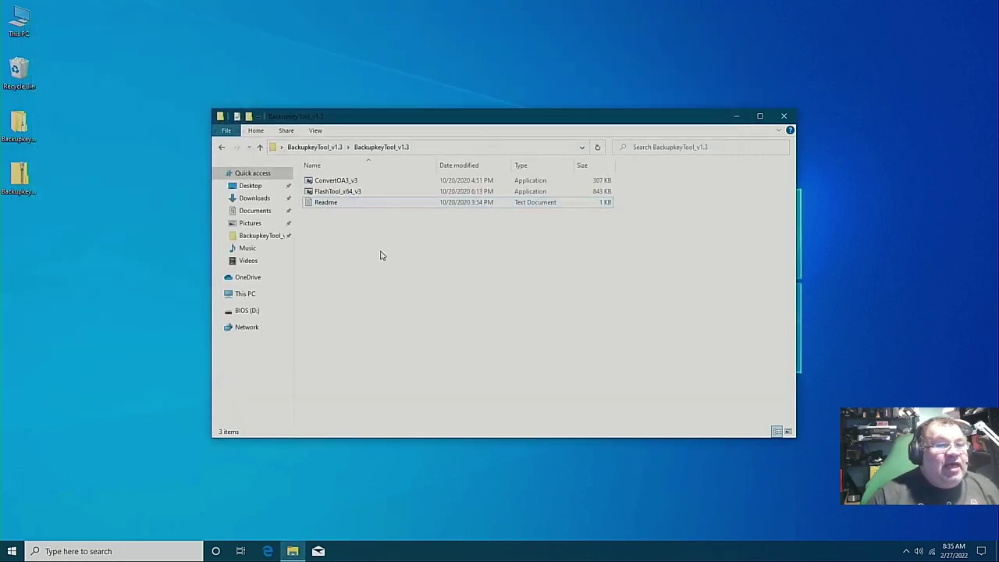
Run ConvertOA3_v3 with permission to make changes to back up the key, and check the OA3.bin file in the folder.
{"action": "double_click", "coordinate": [334, 180]}
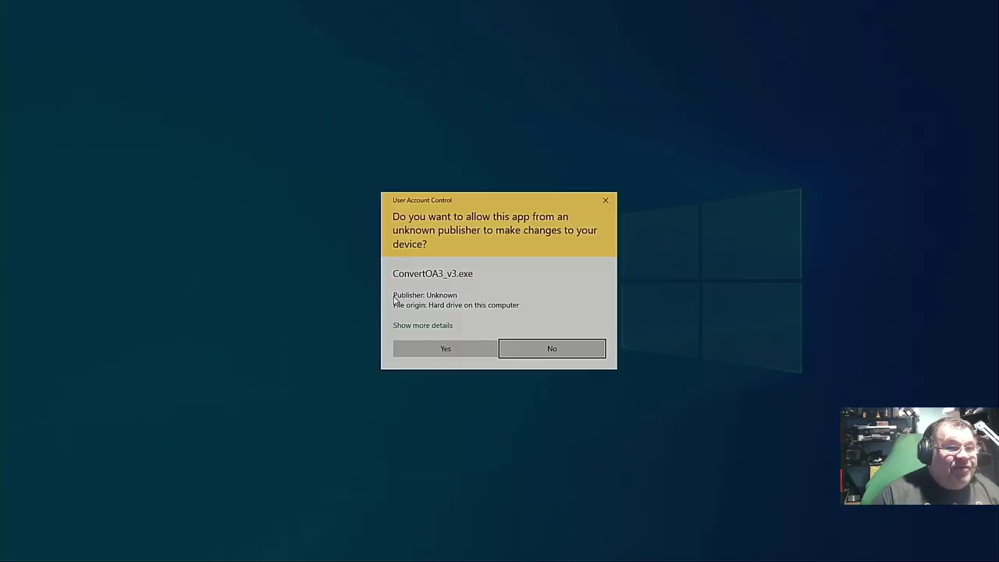
{"action": "left_click", "coordinate": [418, 352]}
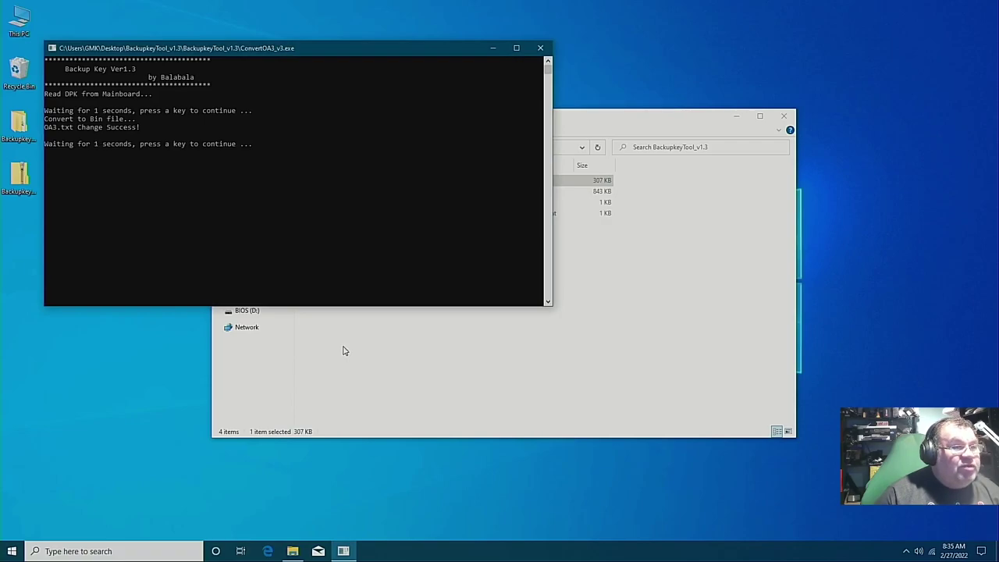
{"action": "key", "text": "Return"}
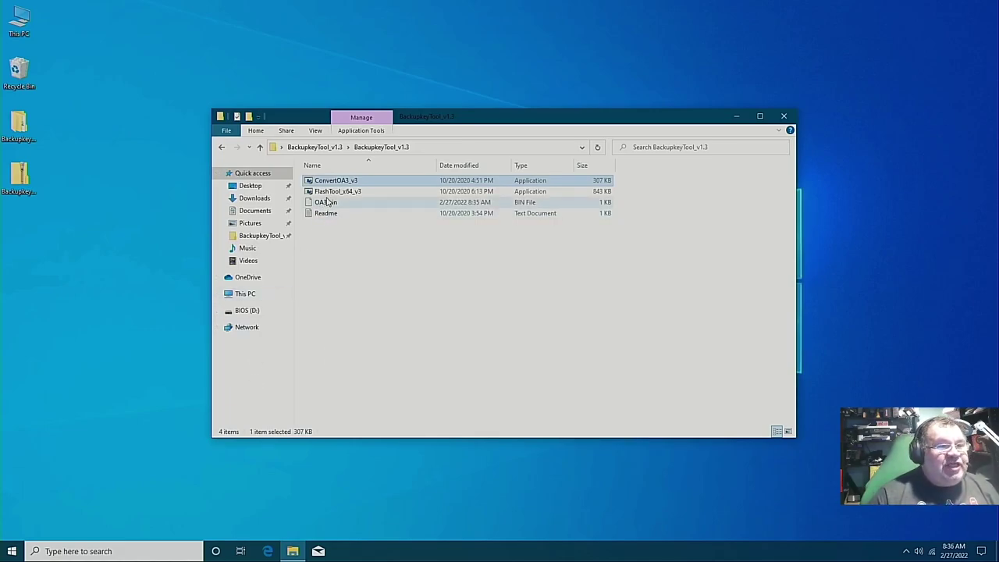
{"action": "mouse_move", "coordinate": [326, 206]}
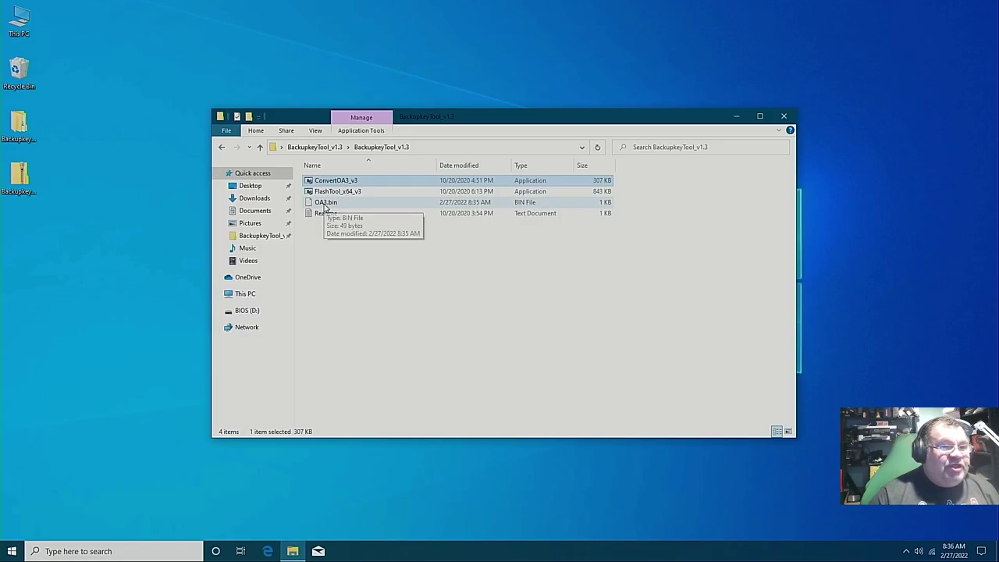
Check the OA3.bin copy on the BIOS (D:) drive, and return to the BackupkeyTool_v1.3 folder.
{"action": "left_click", "coordinate": [238, 311]}
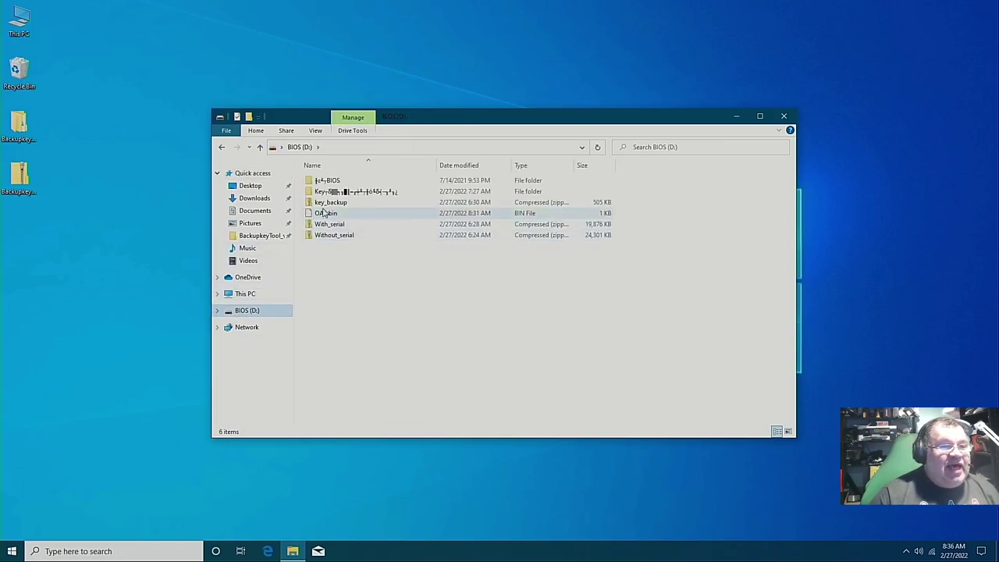
{"action": "mouse_move", "coordinate": [325, 215]}
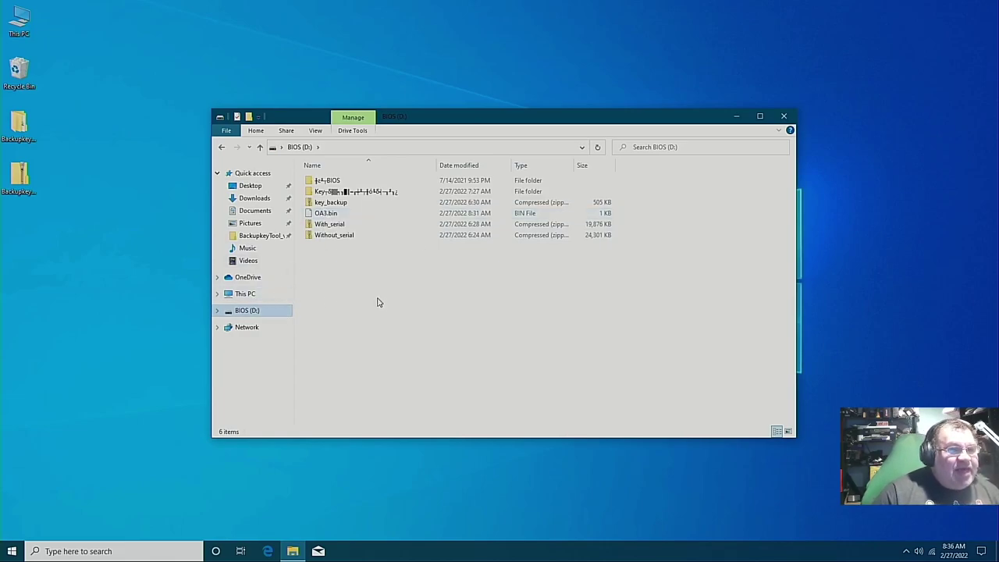
{"action": "key", "text": "alt+Left"}
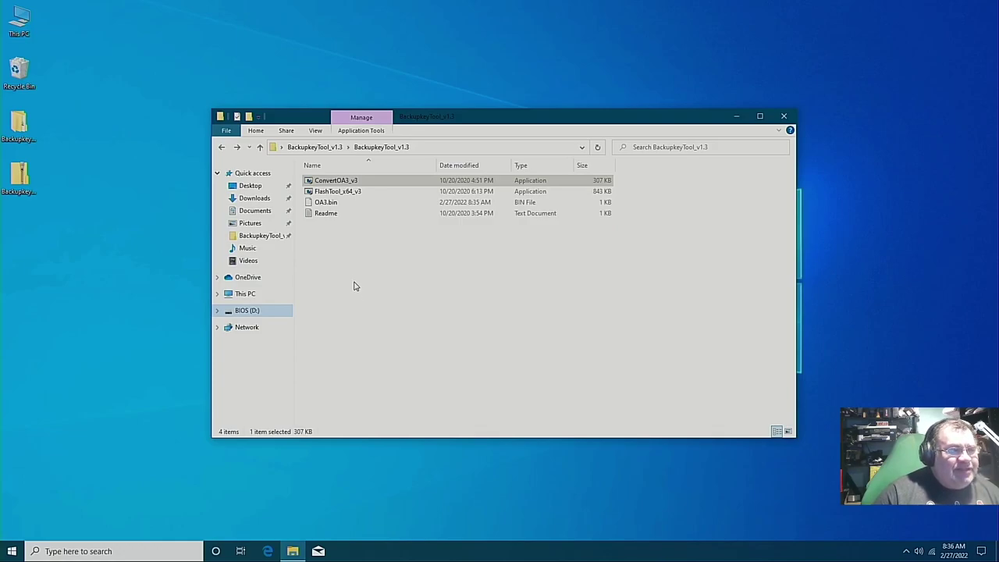
Run FlashTool_x64_v3 with permission to make changes to inject the saved key.
{"action": "left_click", "coordinate": [340, 195]}
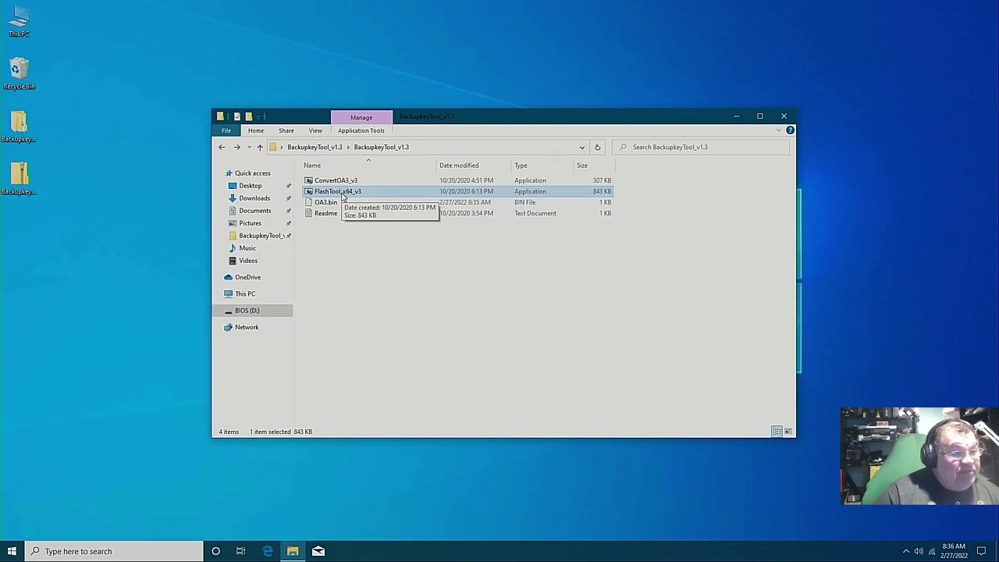
{"action": "double_click", "coordinate": [337, 191]}
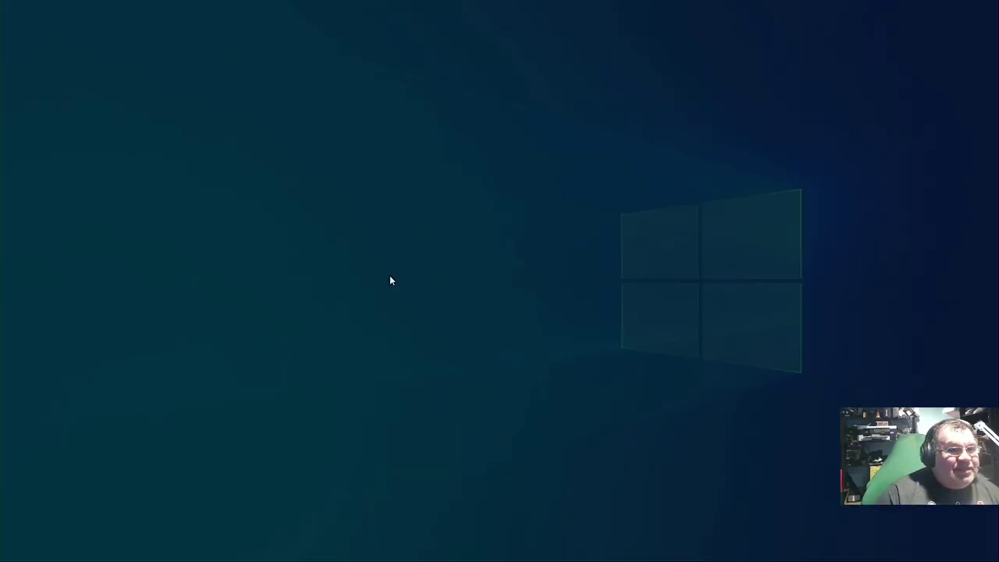
{"action": "left_click", "coordinate": [424, 351]}
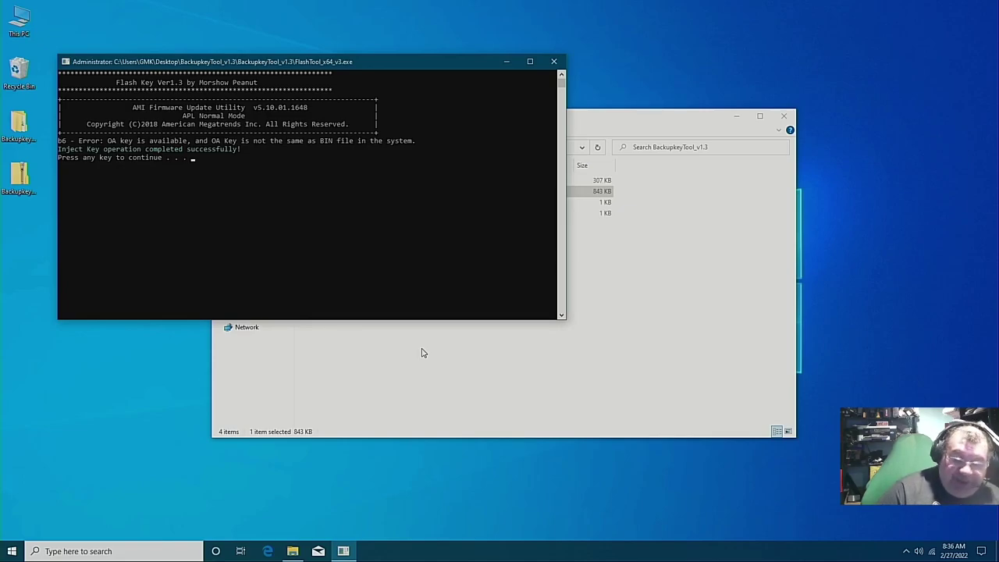
Dismiss the finished key injection console, close the BackupkeyTool_v1.3 folder, and restart the computer.
{"action": "key", "text": "Return"}
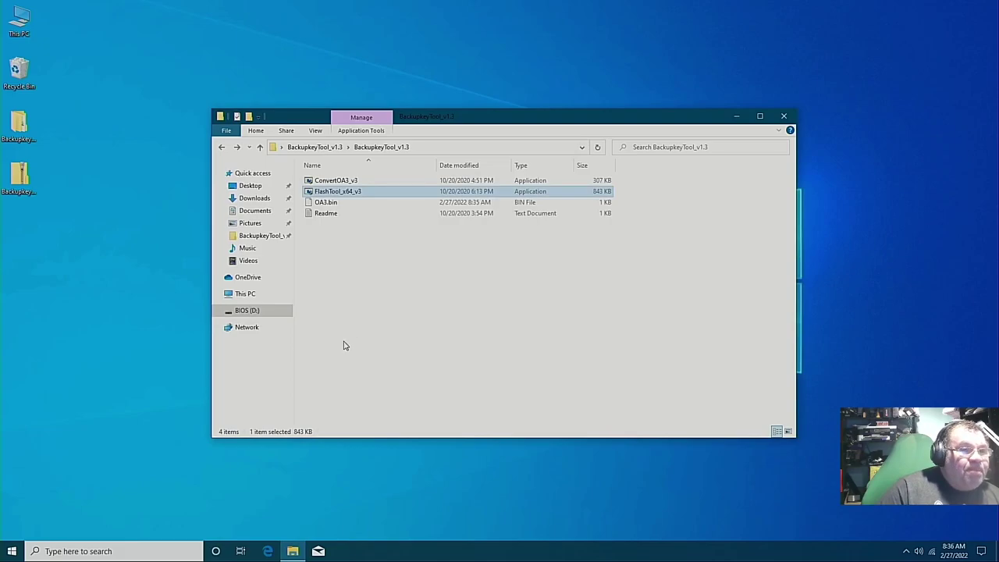
{"action": "left_click", "coordinate": [371, 323]}
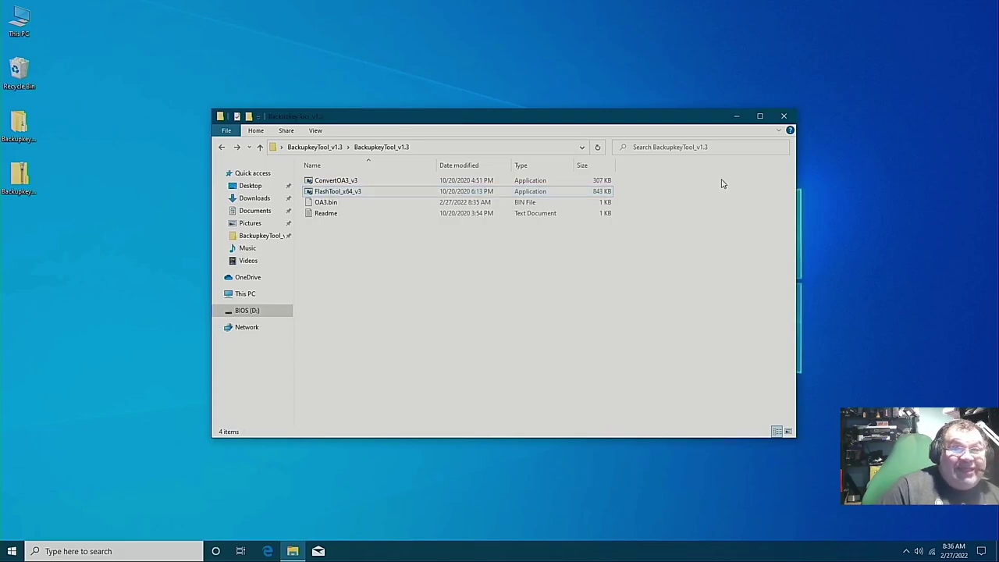
{"action": "left_click", "coordinate": [784, 117]}
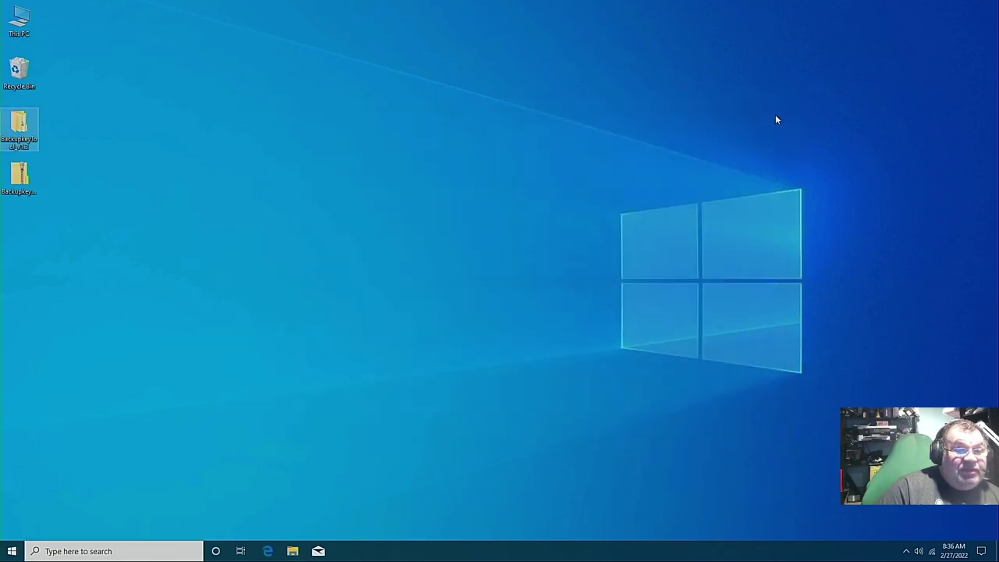
{"action": "left_click", "coordinate": [12, 551]}
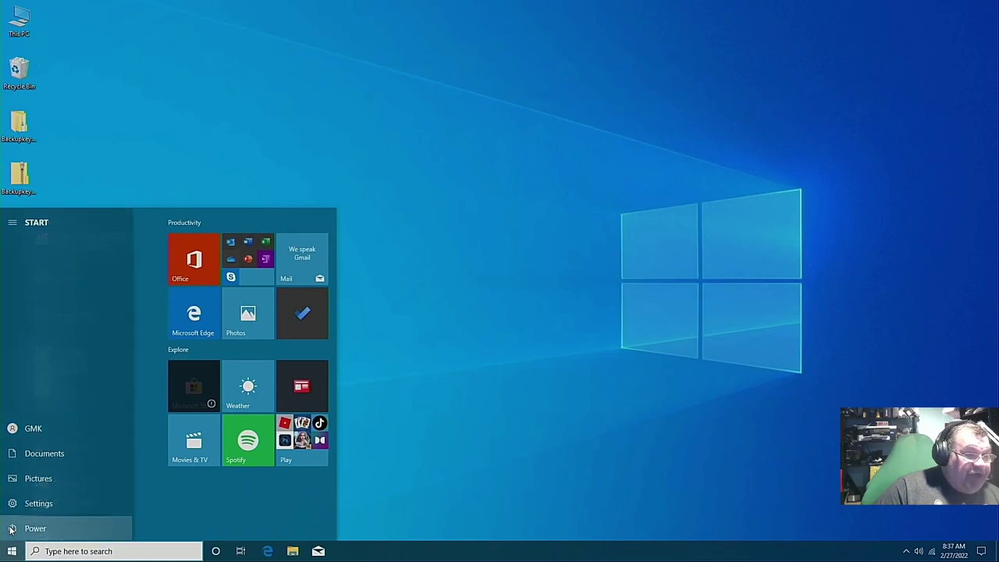
{"action": "left_click", "coordinate": [15, 528]}
{"action": "left_click", "coordinate": [50, 501]}
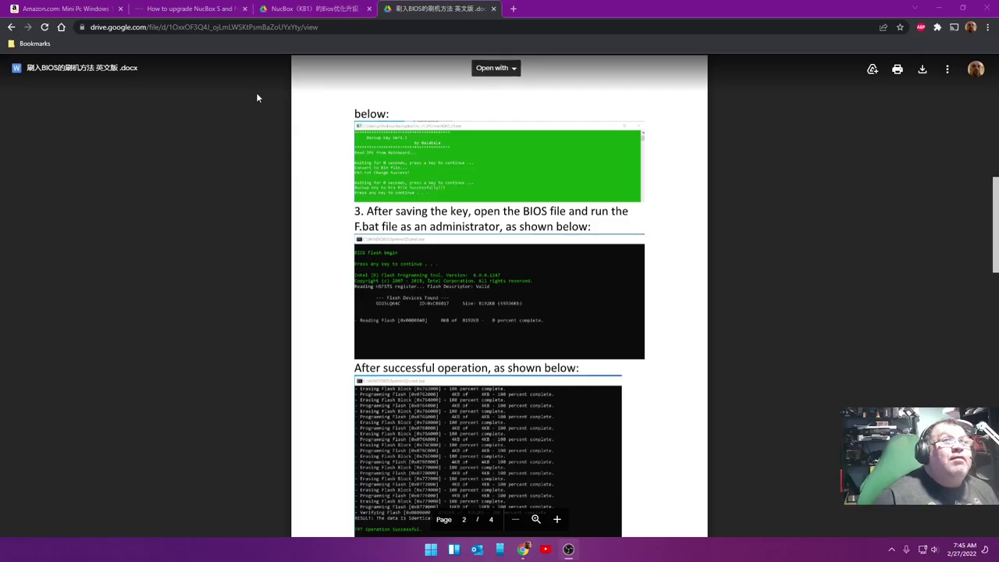
Read step 3 of the BIOS flashing instructions about running the F.bat file as an administrator.
{"action": "scroll", "coordinate": [667, 332], "scroll_direction": "down", "scroll_amount": 1}
{"action": "scroll", "coordinate": [666, 330], "scroll_direction": "up", "scroll_amount": 1}
{"action": "scroll", "coordinate": [656, 338], "scroll_direction": "up", "scroll_amount": 1}
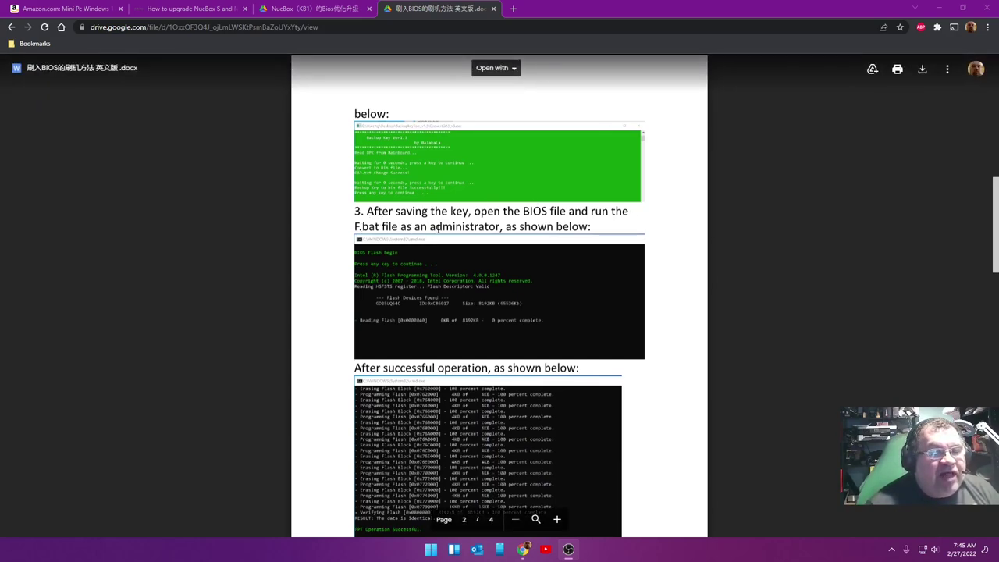
{"action": "scroll", "coordinate": [499, 297], "scroll_direction": "down", "scroll_amount": 1}
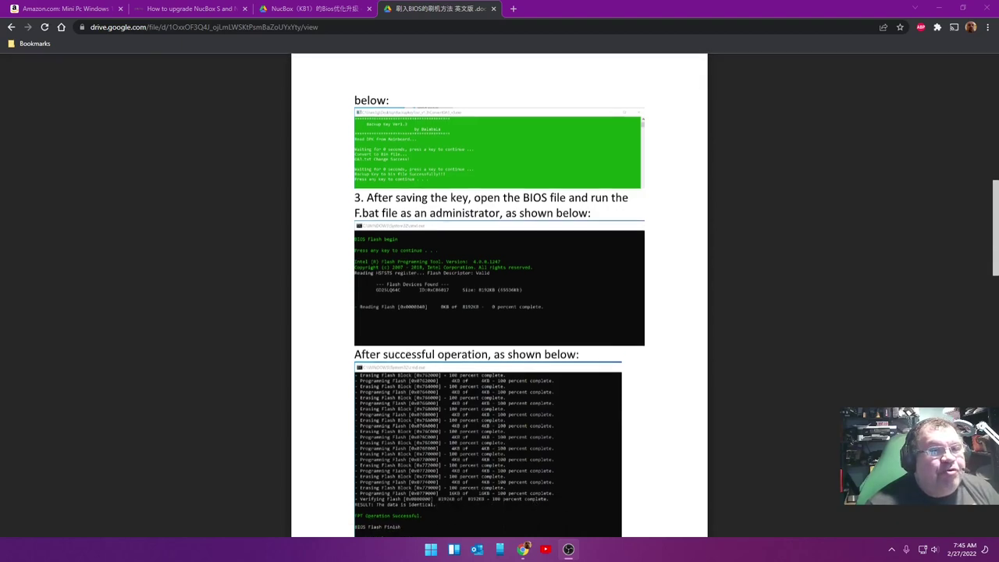
{"action": "scroll", "coordinate": [499, 296], "scroll_direction": "down", "scroll_amount": 3}
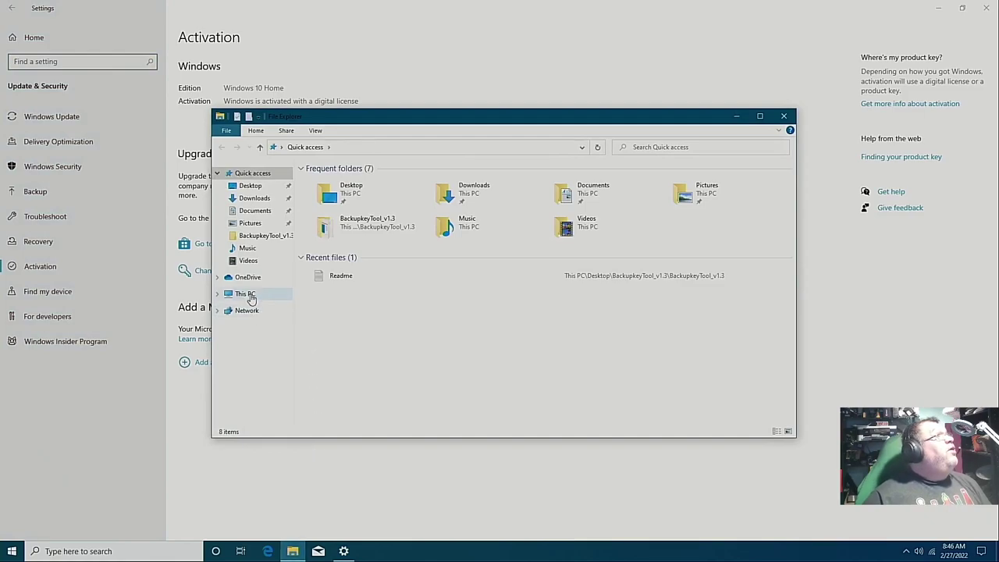
Copy the With_serial zip archive from the BIOS (D:) drive to the desktop, closing the open Settings window.
{"action": "left_click", "coordinate": [245, 295]}
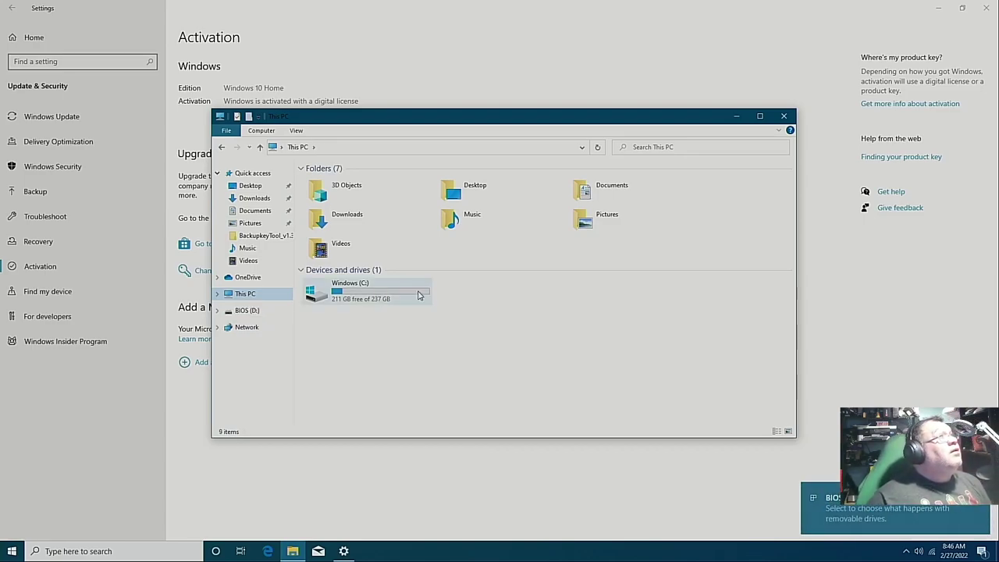
{"action": "left_click", "coordinate": [845, 515]}
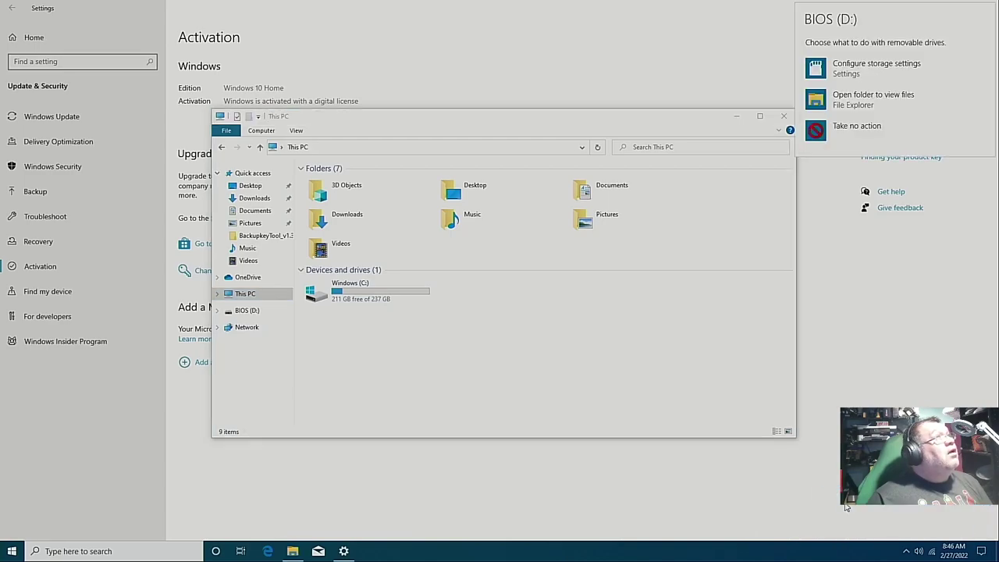
{"action": "left_click", "coordinate": [870, 98]}
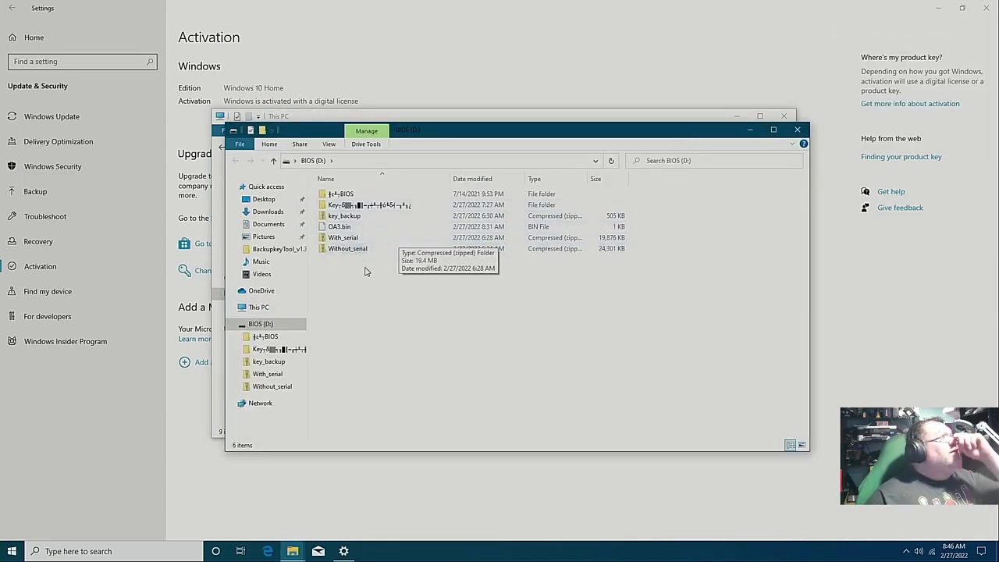
{"action": "left_click", "coordinate": [341, 238]}
{"action": "right_click", "coordinate": [341, 241]}
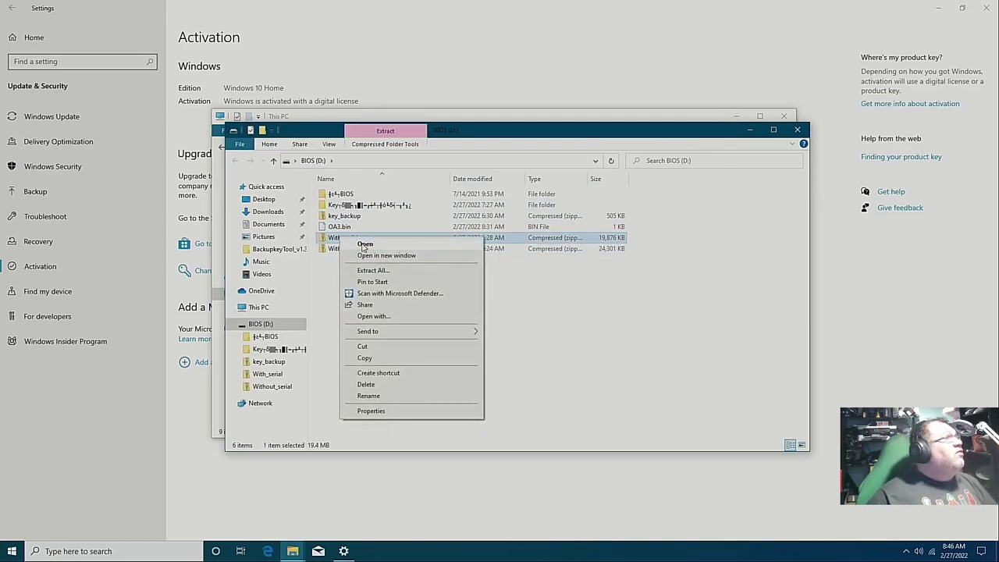
{"action": "left_click", "coordinate": [383, 359]}
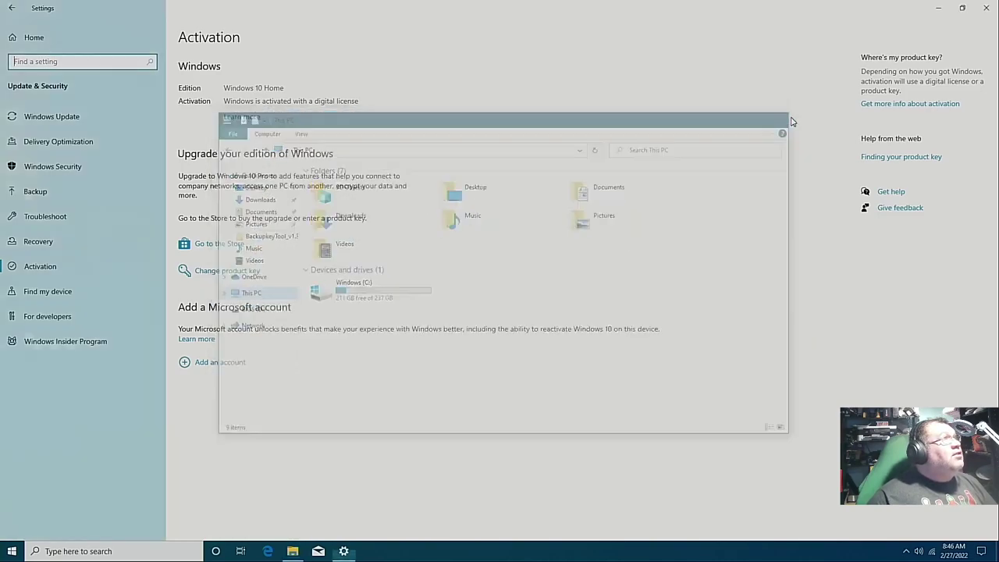
{"action": "left_click", "coordinate": [985, 8]}
{"action": "right_click", "coordinate": [328, 192]}
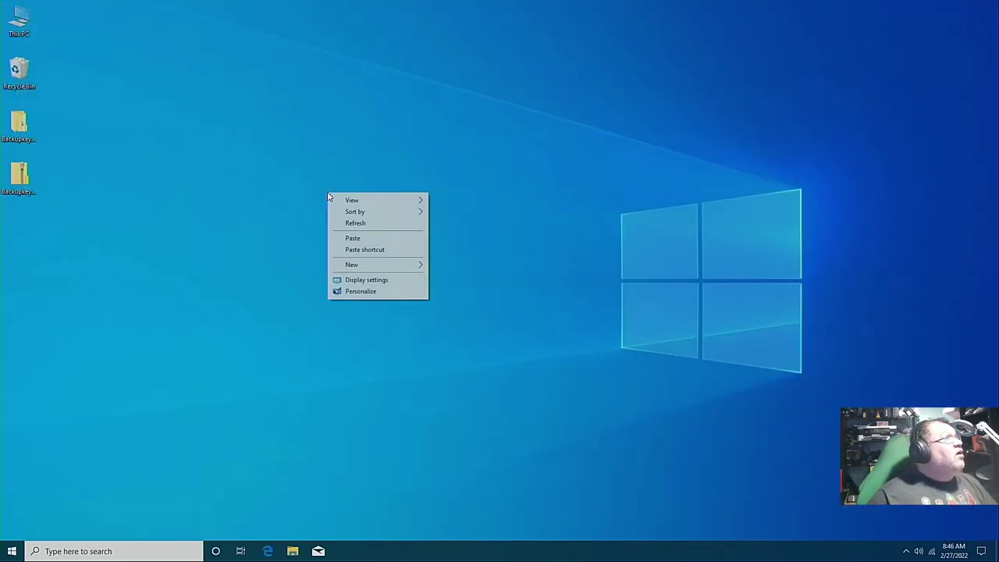
{"action": "left_click", "coordinate": [352, 238]}
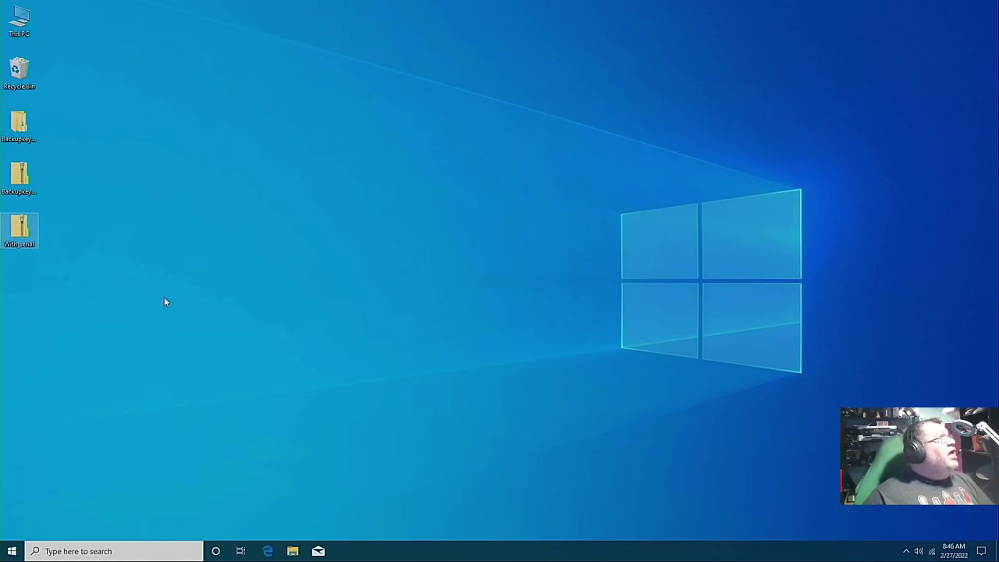
Extract the With_serial archive on the desktop, and open the BIOS folder inside the extracted folder.
{"action": "right_click", "coordinate": [26, 227]}
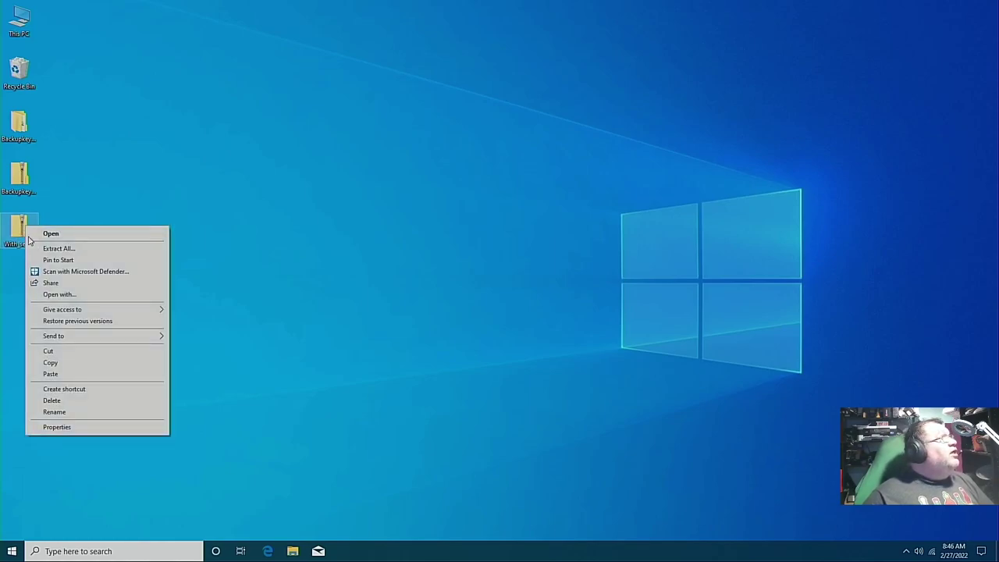
{"action": "left_click", "coordinate": [84, 247]}
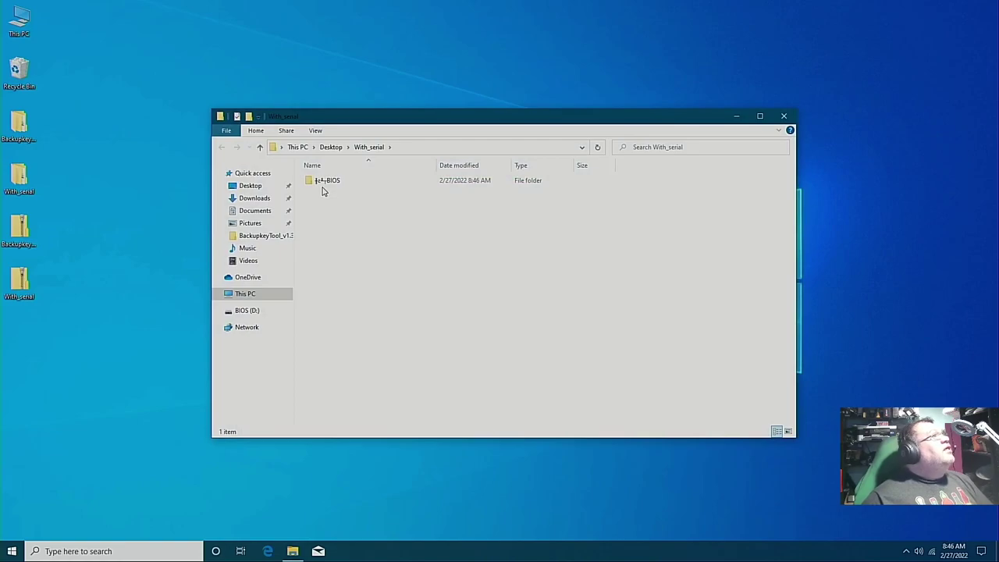
{"action": "left_click", "coordinate": [324, 183]}
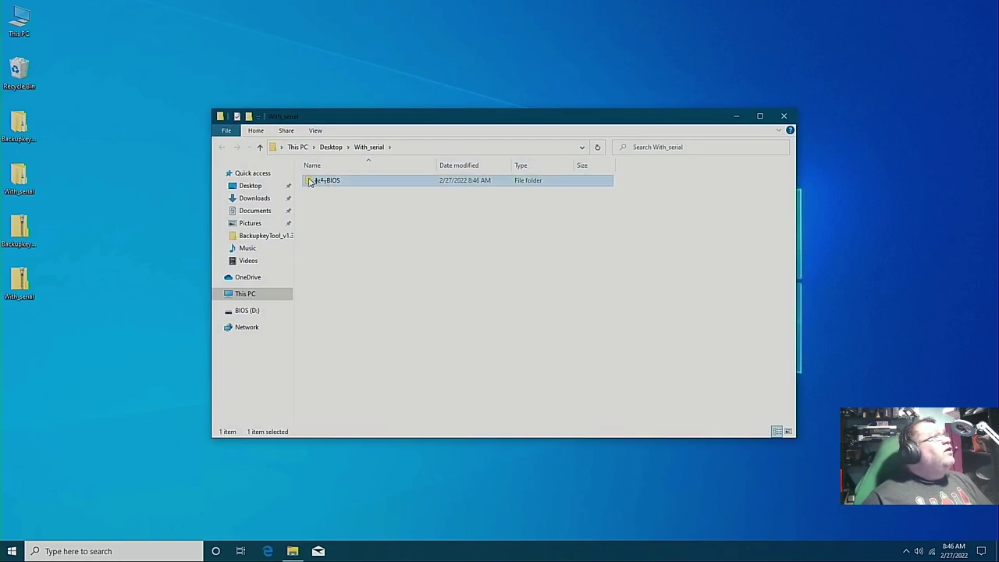
{"action": "double_click", "coordinate": [309, 181]}
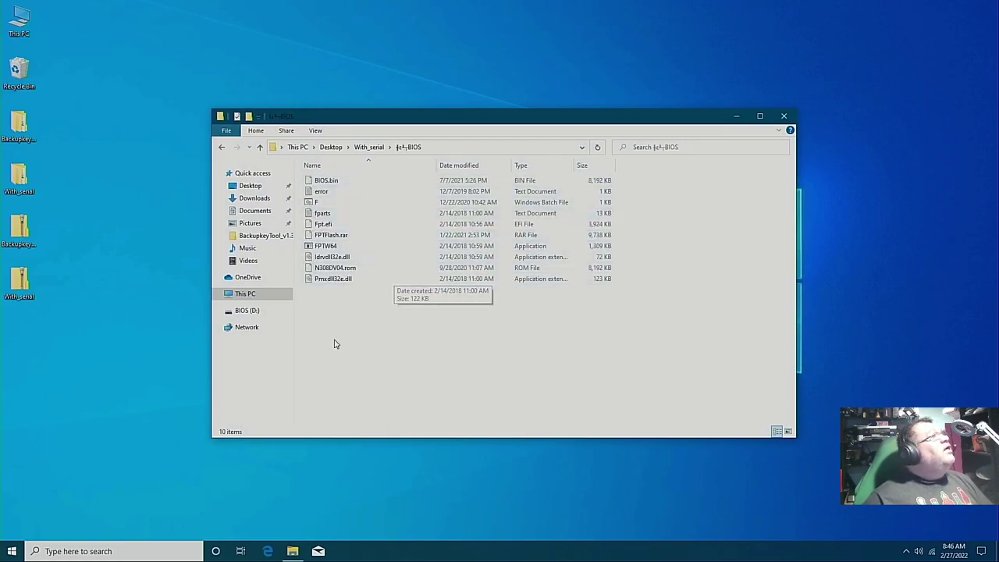
Run the F batch file as administrator, flash the BIOS, and dismiss the console once the flash finishes.
{"action": "right_click", "coordinate": [316, 205]}
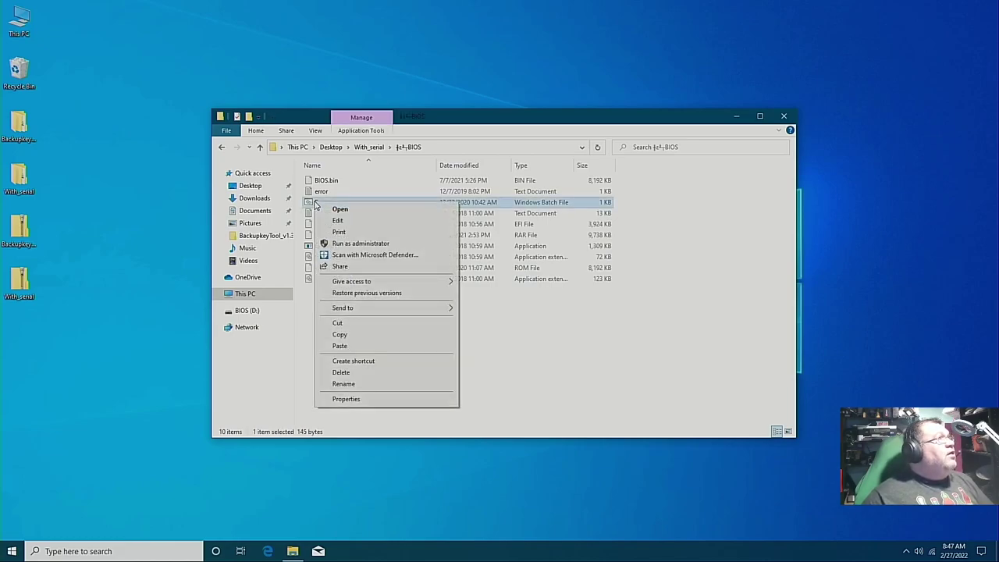
{"action": "left_click", "coordinate": [360, 243]}
{"action": "left_click", "coordinate": [413, 347]}
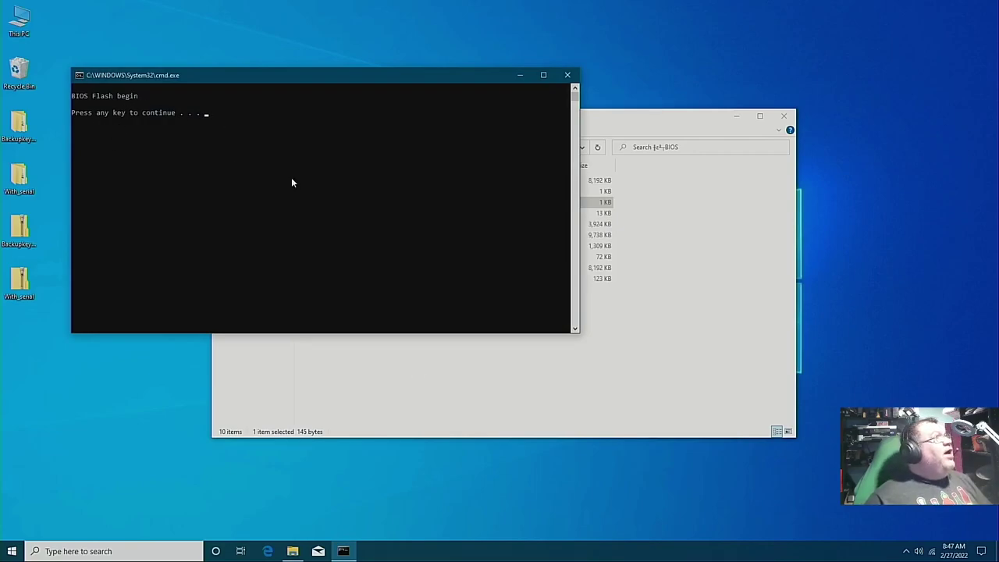
{"action": "key", "text": "Return"}
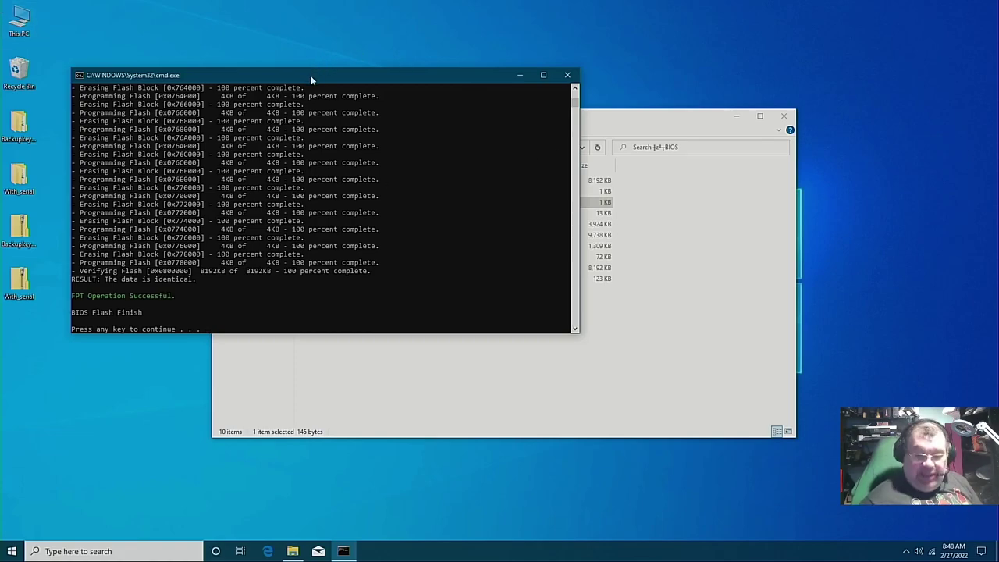
{"action": "key", "text": "Return"}
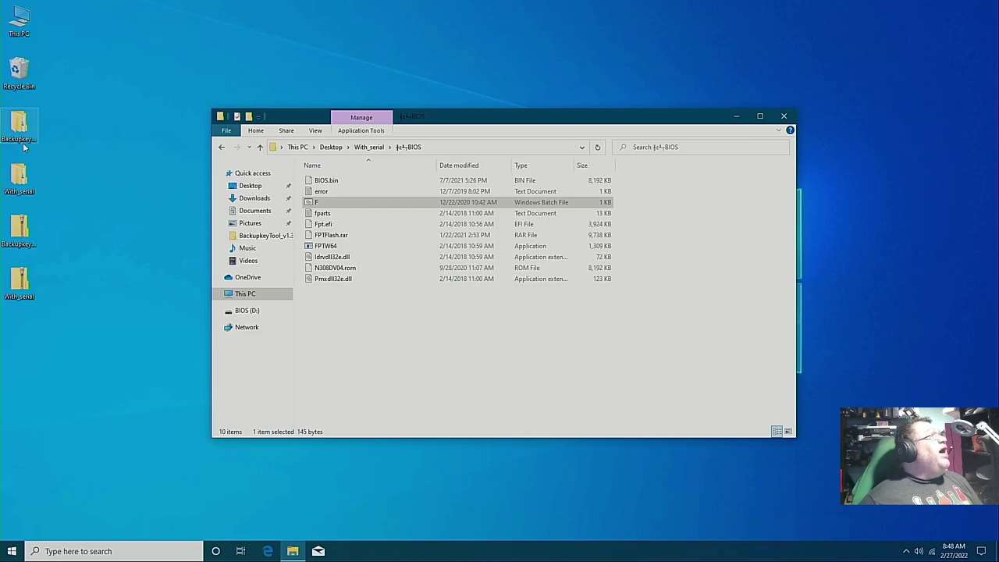
Close the BIOS files folder and restart the computer.
{"action": "left_click", "coordinate": [785, 117]}
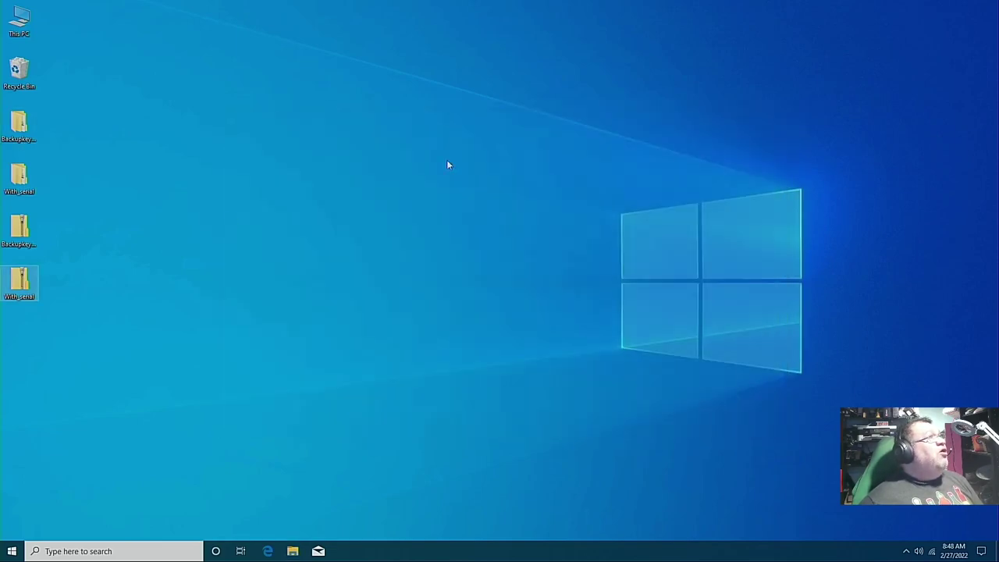
{"action": "left_click", "coordinate": [12, 550]}
{"action": "left_click", "coordinate": [12, 529]}
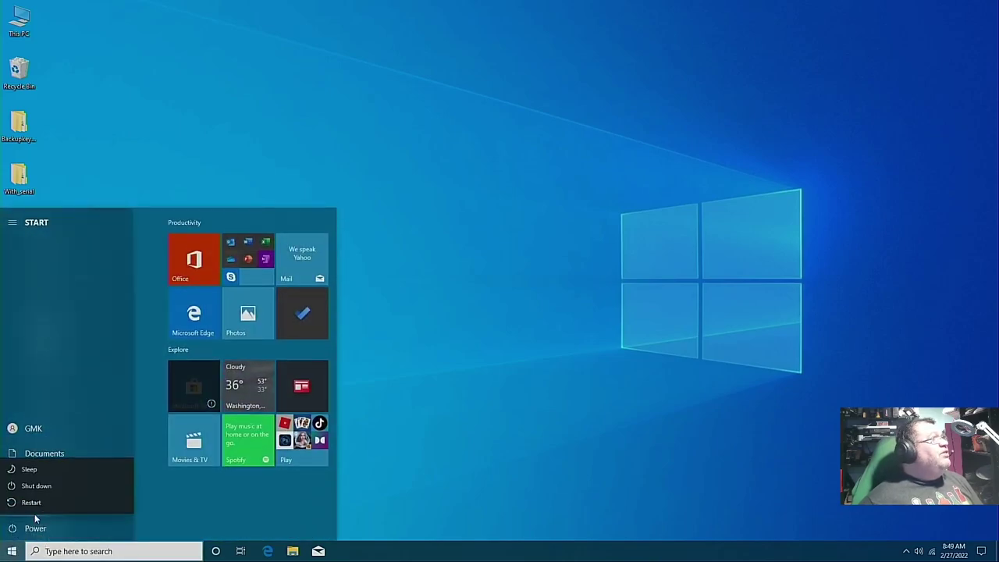
{"action": "left_click", "coordinate": [60, 503]}
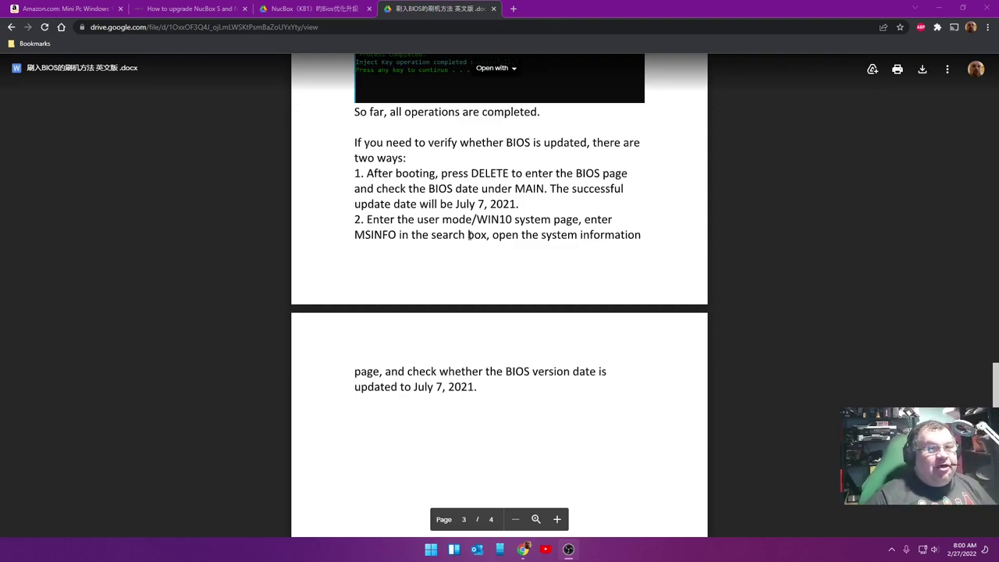
Read the instructions for verifying the BIOS update through the BIOS page or MSINFO.
{"action": "scroll", "coordinate": [468, 234], "scroll_direction": "up", "scroll_amount": 1}
{"action": "scroll", "coordinate": [330, 229], "scroll_direction": "down", "scroll_amount": 1}
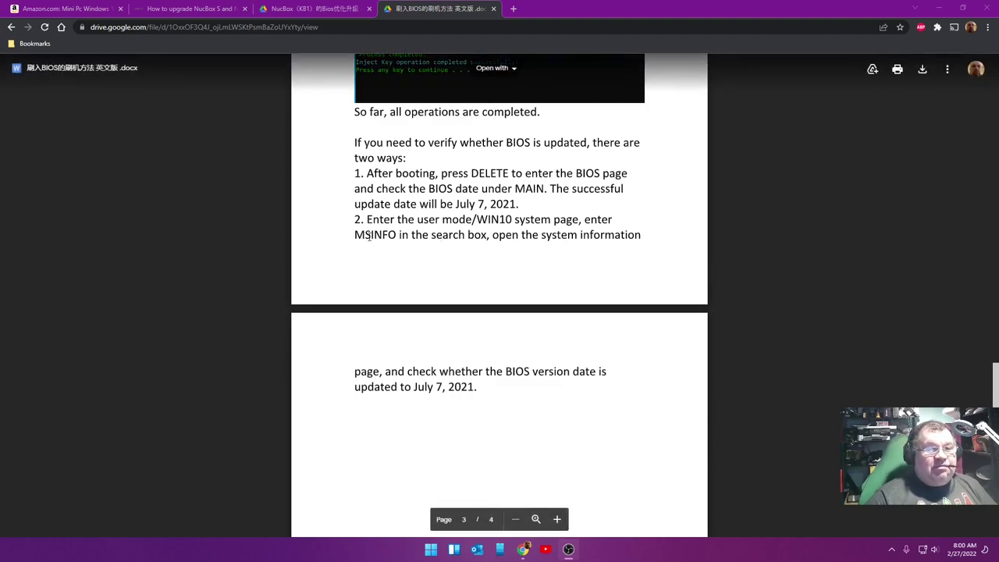
{"action": "scroll", "coordinate": [433, 189], "scroll_direction": "down", "scroll_amount": 1}
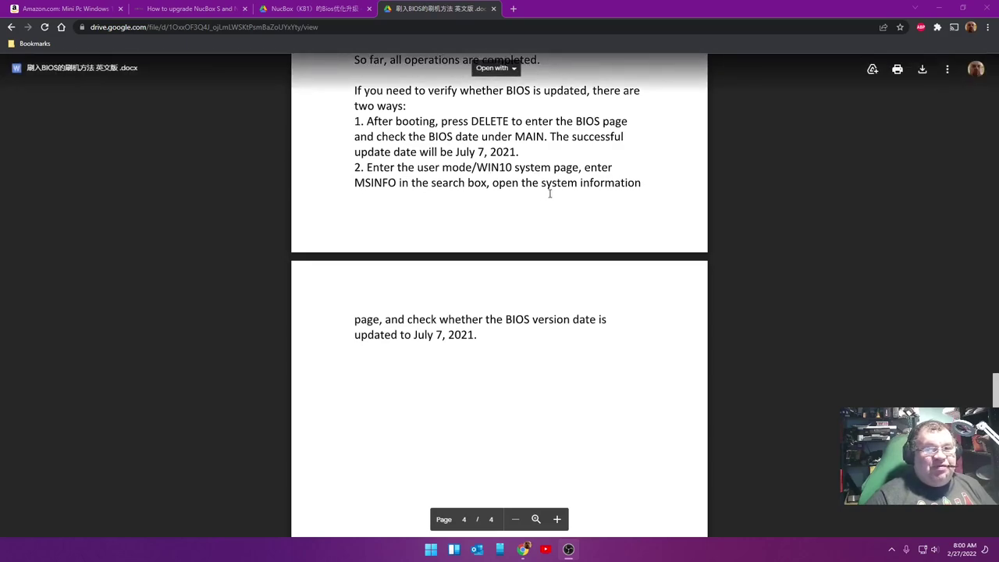
{"action": "scroll", "coordinate": [421, 258], "scroll_direction": "down", "scroll_amount": 2}
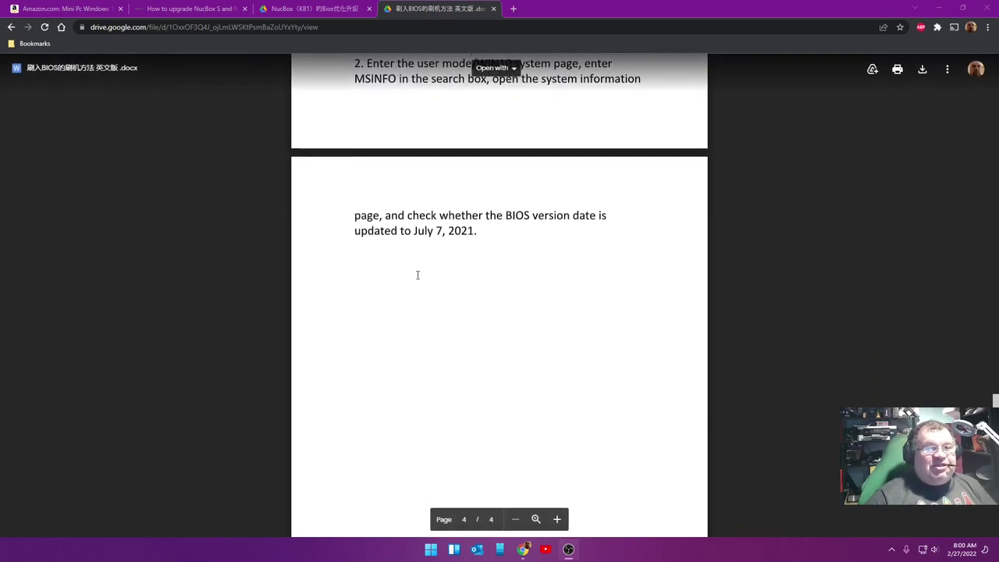
{"action": "scroll", "coordinate": [486, 295], "scroll_direction": "up", "scroll_amount": 2}
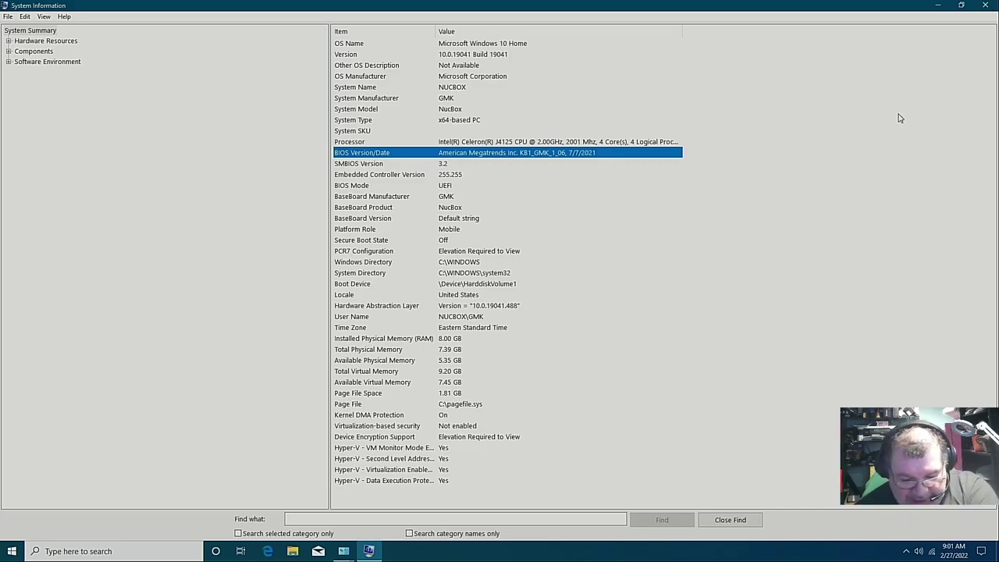
Check the BIOS version and date in System Information, and close it along with the Control Panel.
{"action": "left_click", "coordinate": [775, 299]}
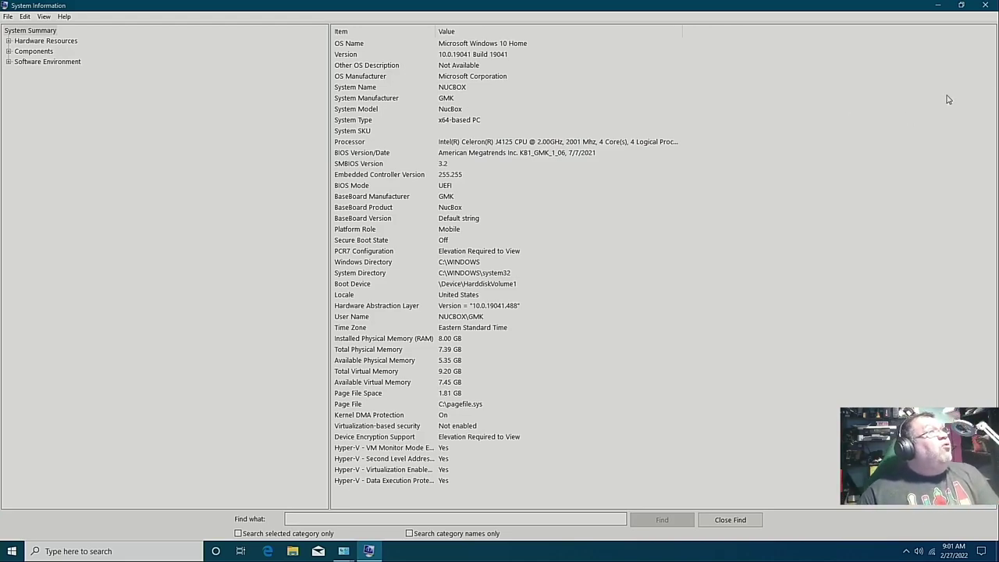
{"action": "left_click", "coordinate": [985, 5]}
{"action": "left_click", "coordinate": [520, 76]}
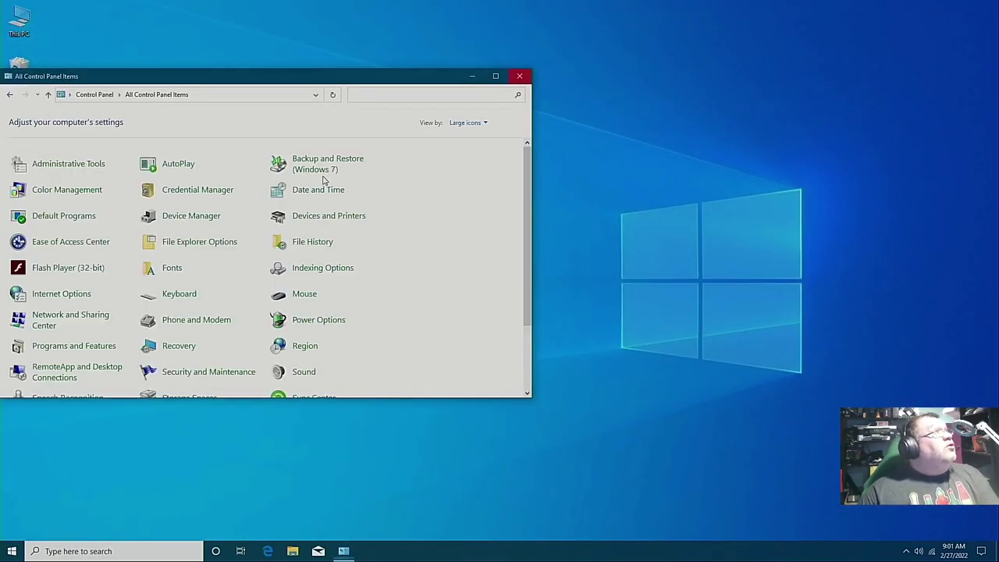
{"action": "left_click", "coordinate": [519, 76]}
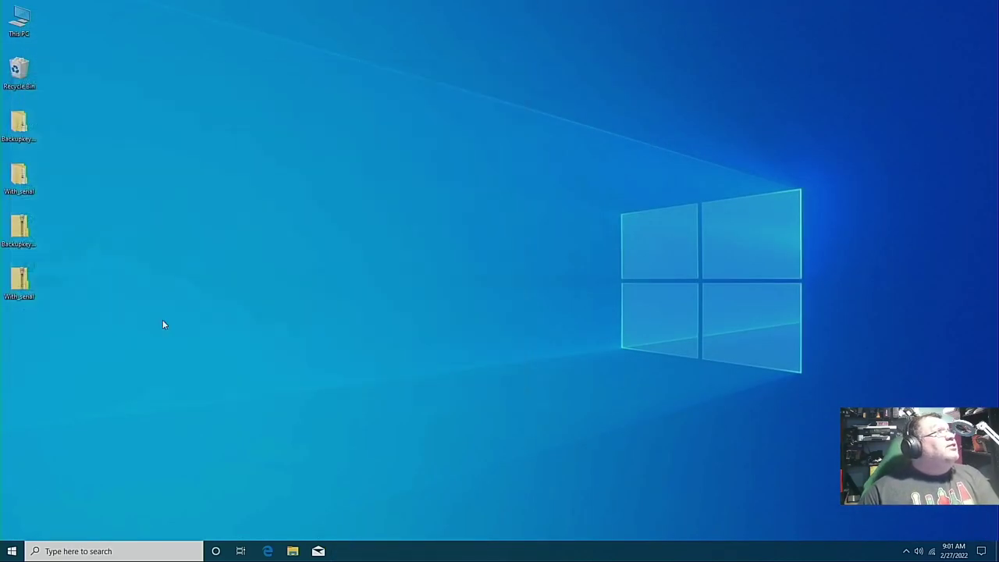
Restart the computer and enter the BIOS setup to check the build date on its Main page.
{"action": "left_click", "coordinate": [12, 551]}
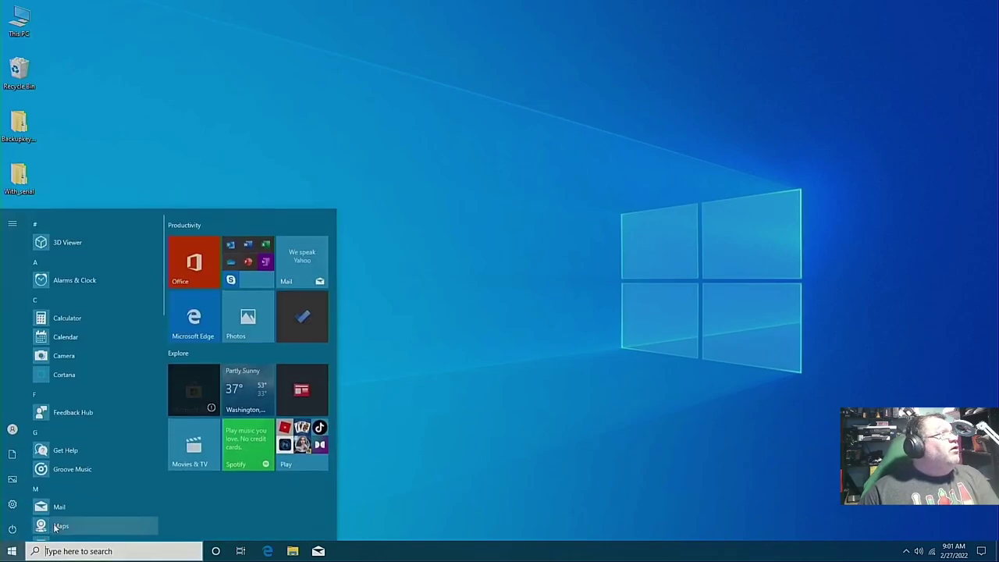
{"action": "left_click", "coordinate": [12, 528]}
{"action": "left_click", "coordinate": [31, 502]}
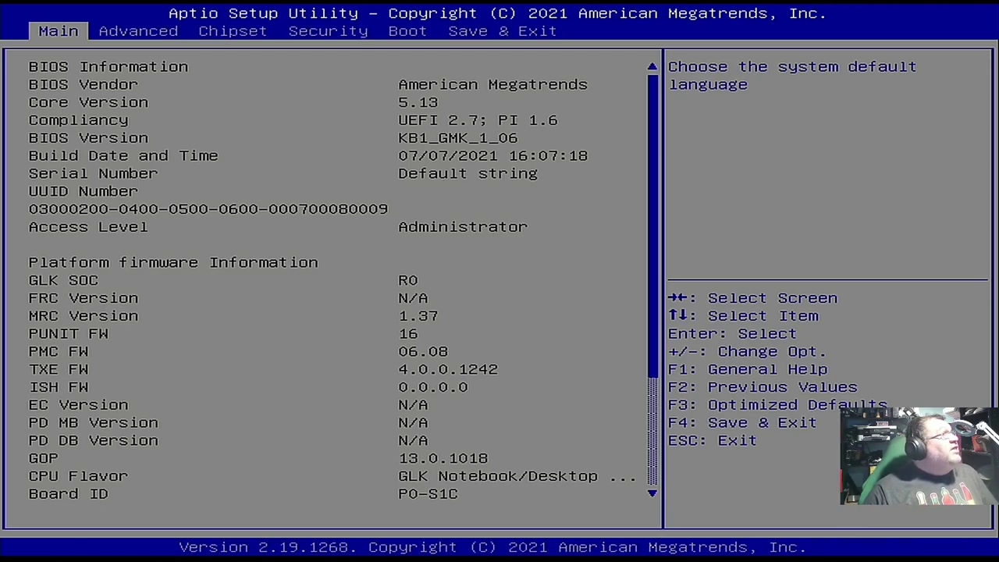
Examine the BIOS, platform firmware and memory information on the Main page of the BIOS setup.
{"action": "key", "text": "Down"}
{"action": "key", "text": "Down"}
{"action": "key", "text": "Down"}
{"action": "key", "text": "Down"}
{"action": "key", "text": "Down"}
{"action": "key", "text": "Down"}
{"action": "key", "text": "Down"}
{"action": "key", "text": "Down"}
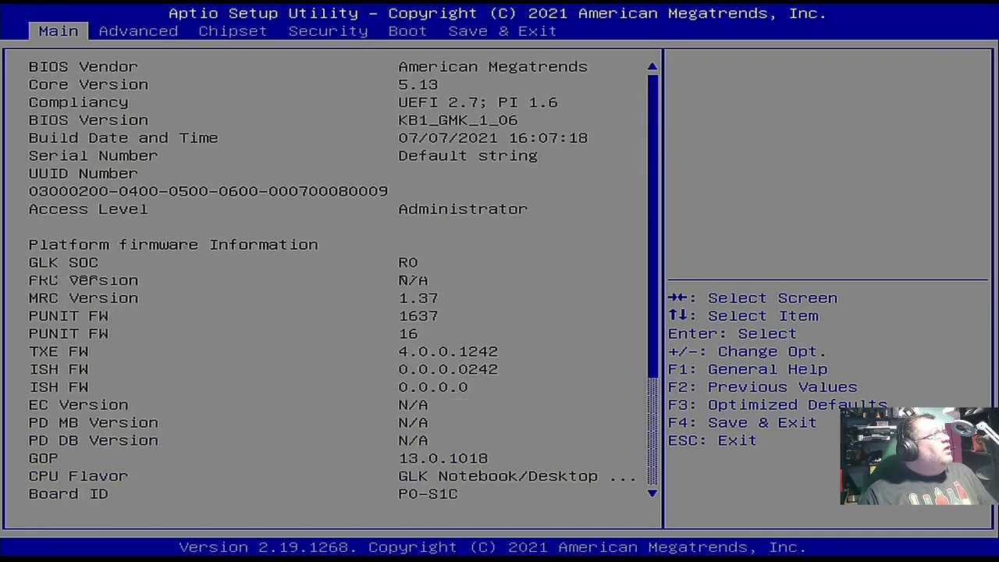
{"action": "key", "text": "Up"}
{"action": "key", "text": "Up"}
{"action": "key", "text": "Up"}
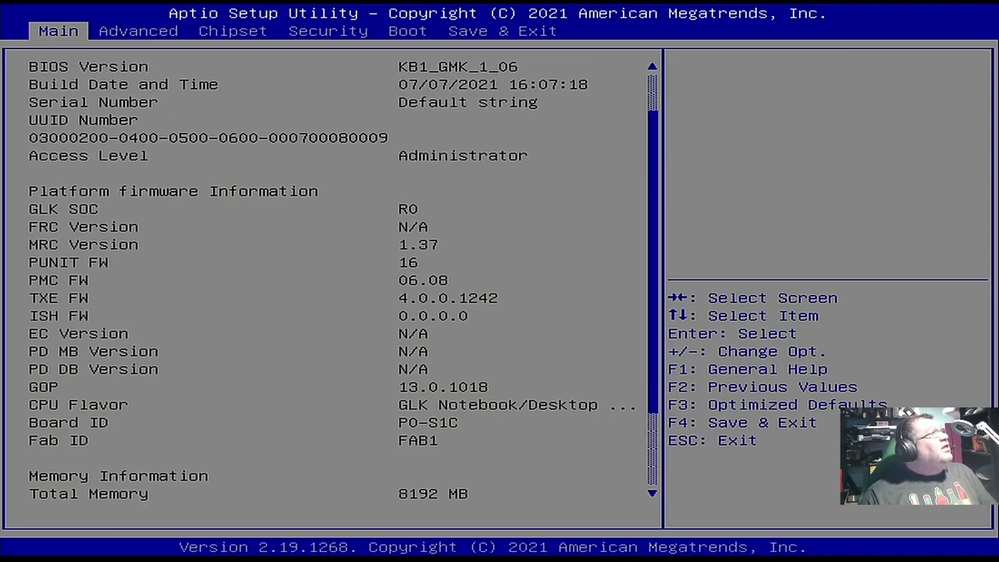
Review the TPM 2.0 options in the Trusted Computing settings, including the PCR banks, hierarchies and UEFI spec version.
{"action": "key", "text": "Right"}
{"action": "key", "text": "Return"}
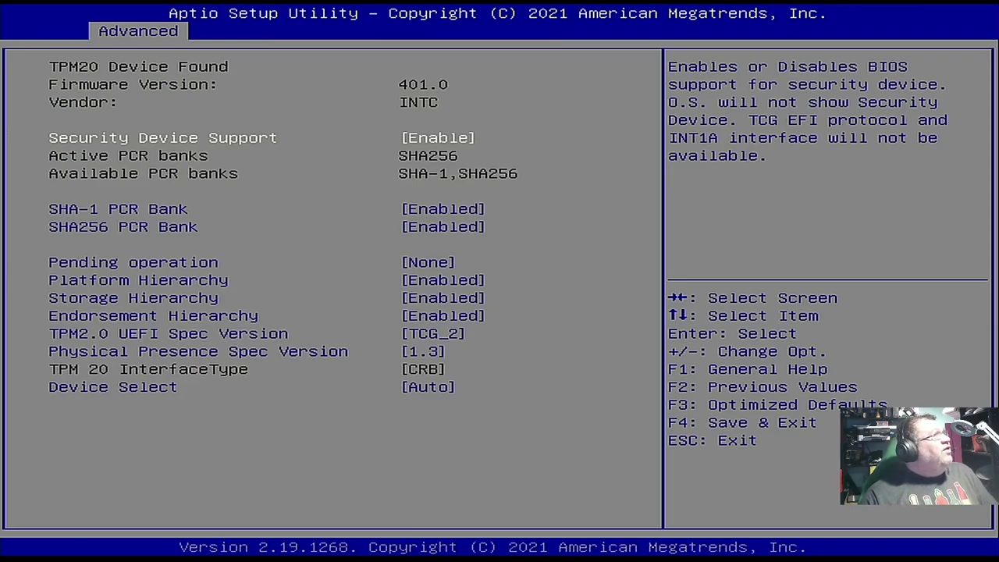
{"action": "key", "text": "Down"}
{"action": "key", "text": "Down"}
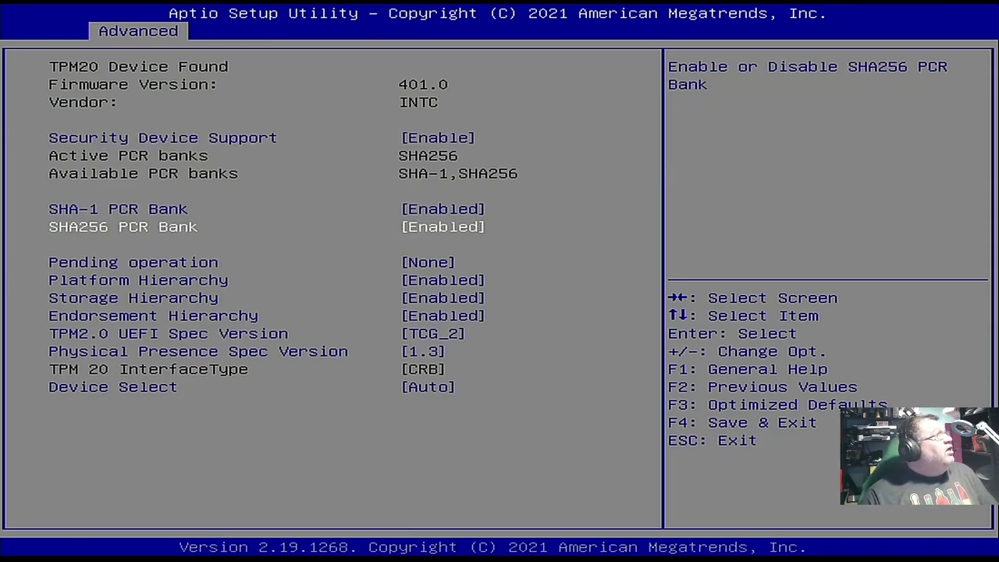
{"action": "key", "text": "Down"}
{"action": "key", "text": "Down"}
{"action": "key", "text": "Down"}
{"action": "key", "text": "Down"}
{"action": "key", "text": "Down"}
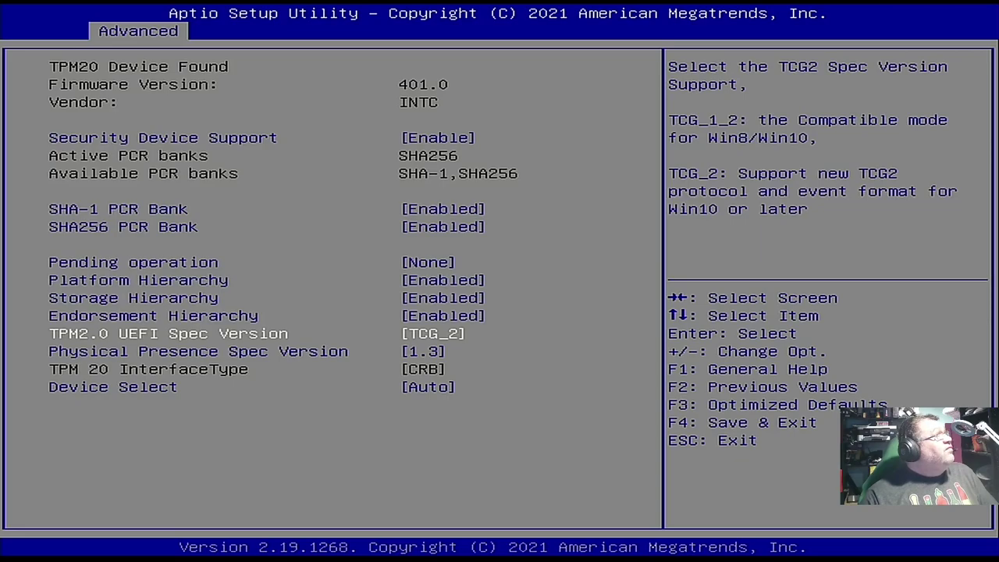
{"action": "key", "text": "Down"}
{"action": "key", "text": "Down"}
{"action": "key", "text": "Up"}
{"action": "key", "text": "Up"}
{"action": "key", "text": "Up"}
{"action": "key", "text": "Up"}
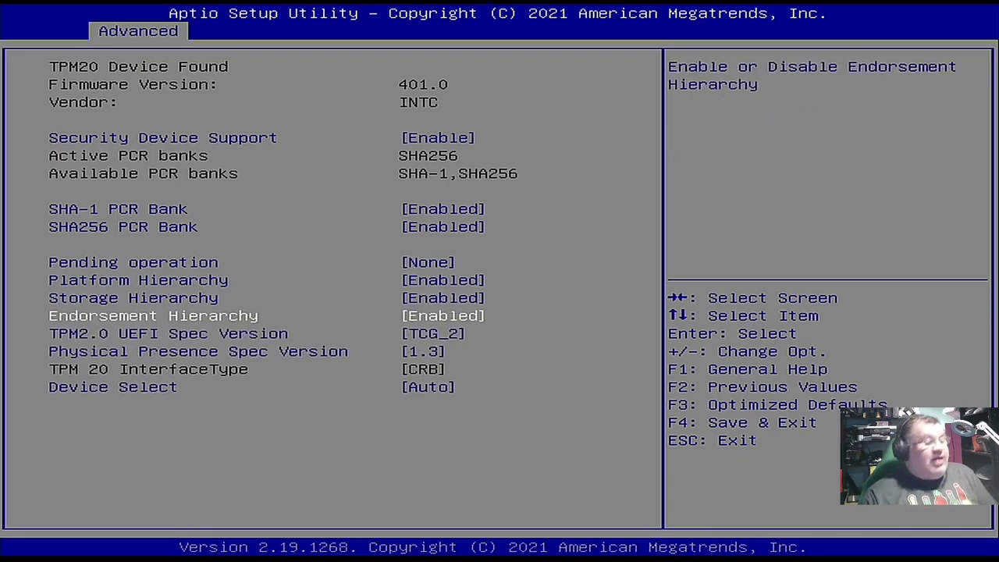
{"action": "key", "text": "Escape"}
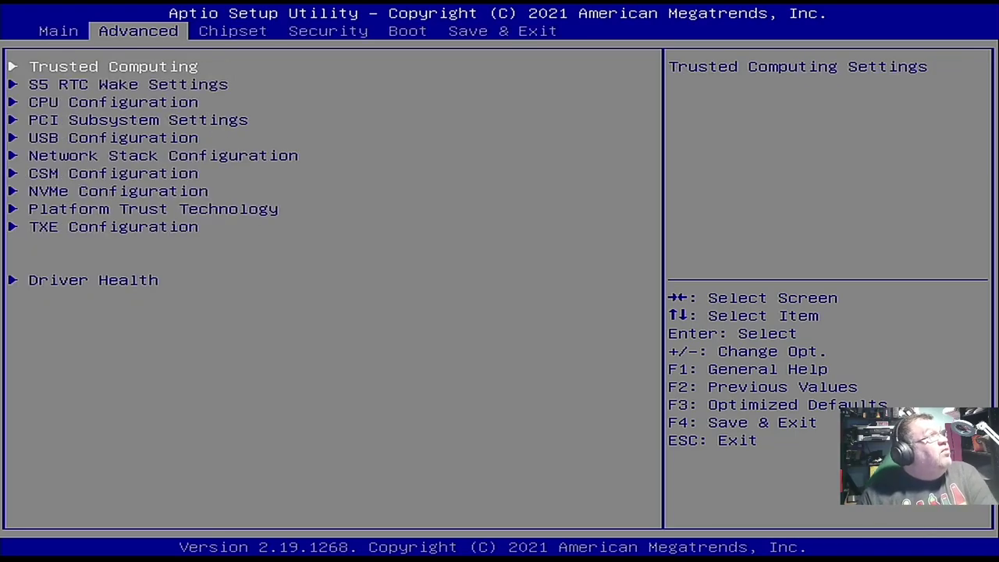
Check the NVMe Configuration page among the advanced BIOS settings and return to the advanced settings list.
{"action": "key", "text": "Down"}
{"action": "key", "text": "Down"}
{"action": "key", "text": "Down"}
{"action": "key", "text": "Down"}
{"action": "key", "text": "Down"}
{"action": "key", "text": "Down"}
{"action": "key", "text": "Down"}
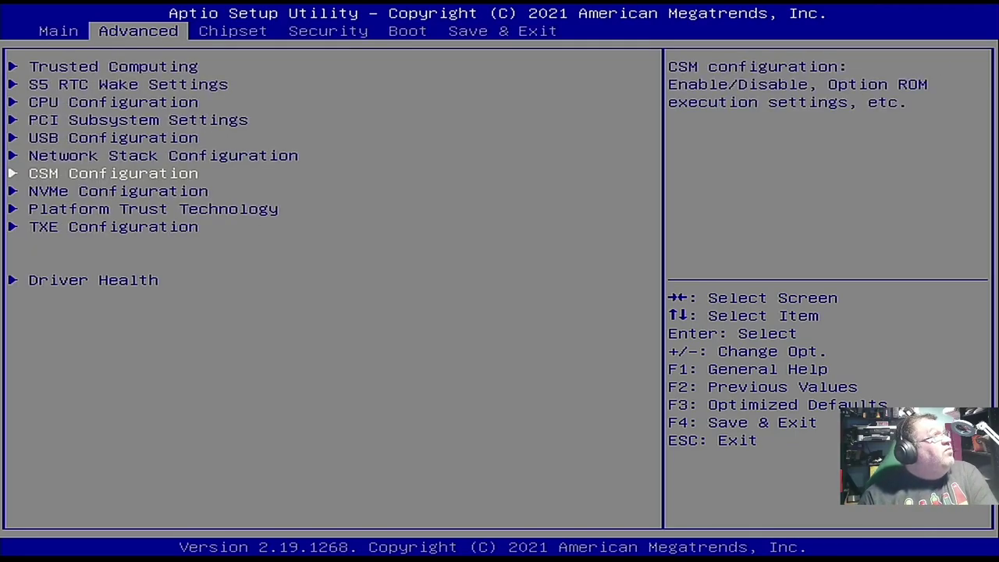
{"action": "key", "text": "Return"}
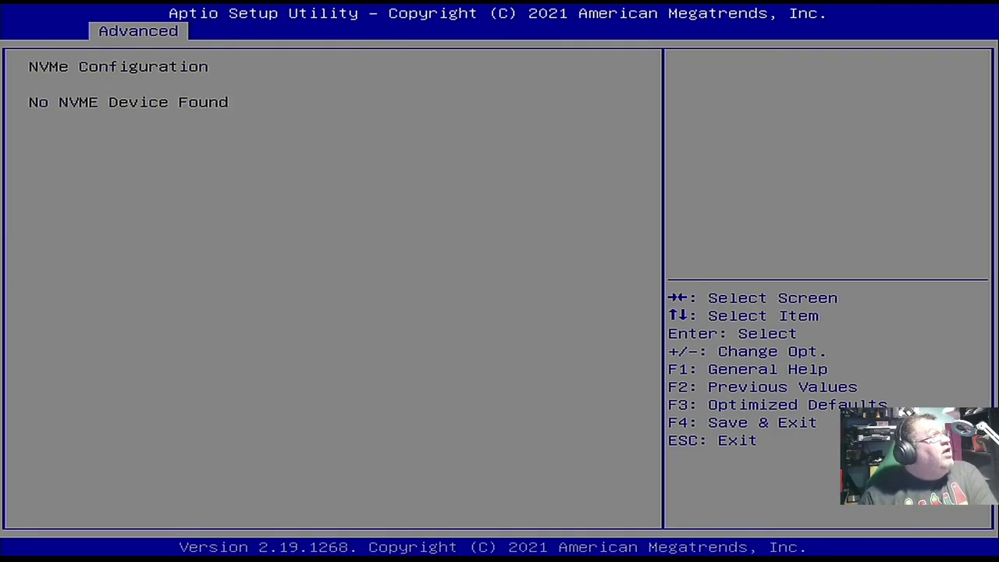
{"action": "key", "text": "Escape"}
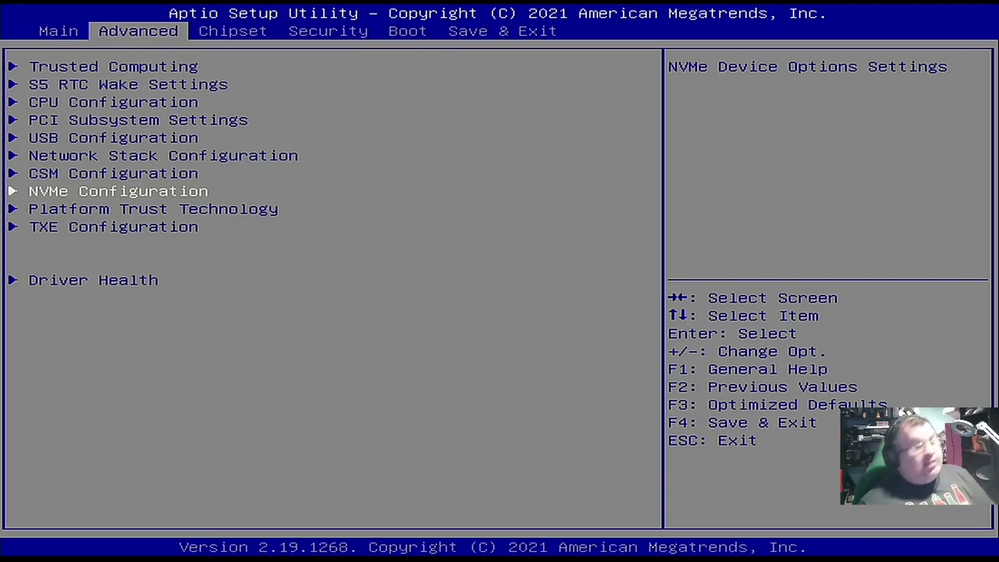
View the boot settings, and exit the BIOS setup to Windows with all changes discarded.
{"action": "key", "text": "Right"}
{"action": "key", "text": "Right"}
{"action": "key", "text": "Right"}
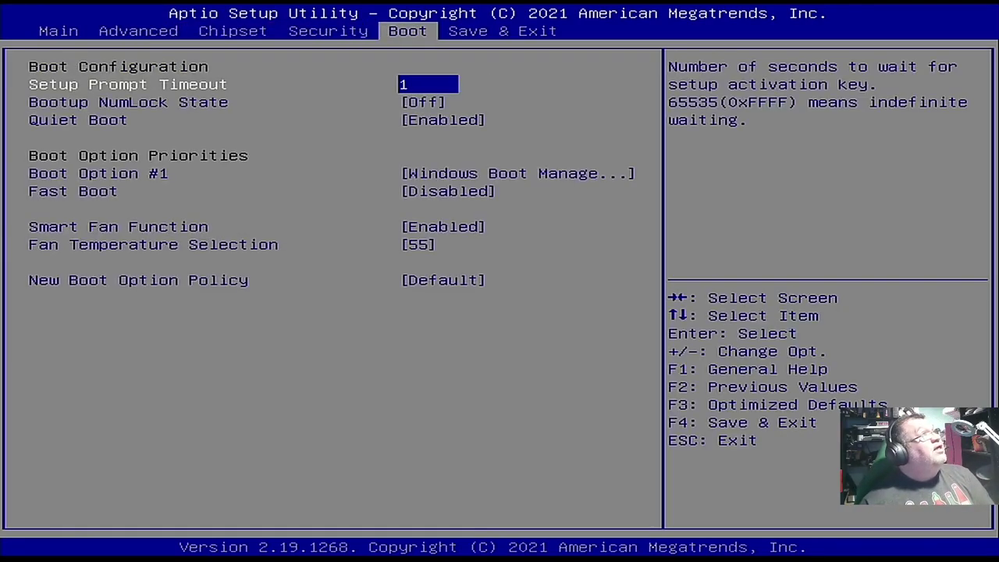
{"action": "key", "text": "Right"}
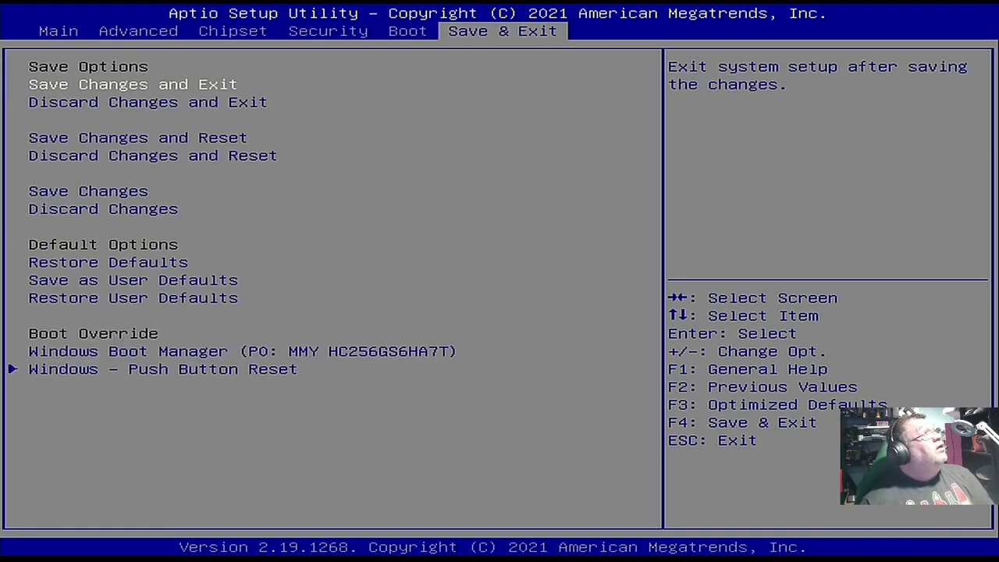
{"action": "key", "text": "Down"}
{"action": "key", "text": "Return"}
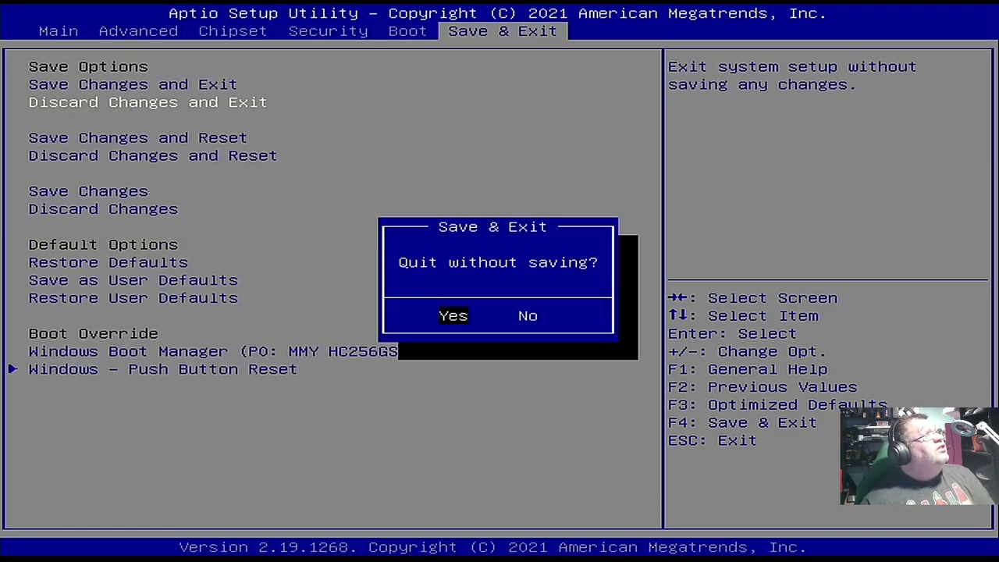
{"action": "key", "text": "Return"}
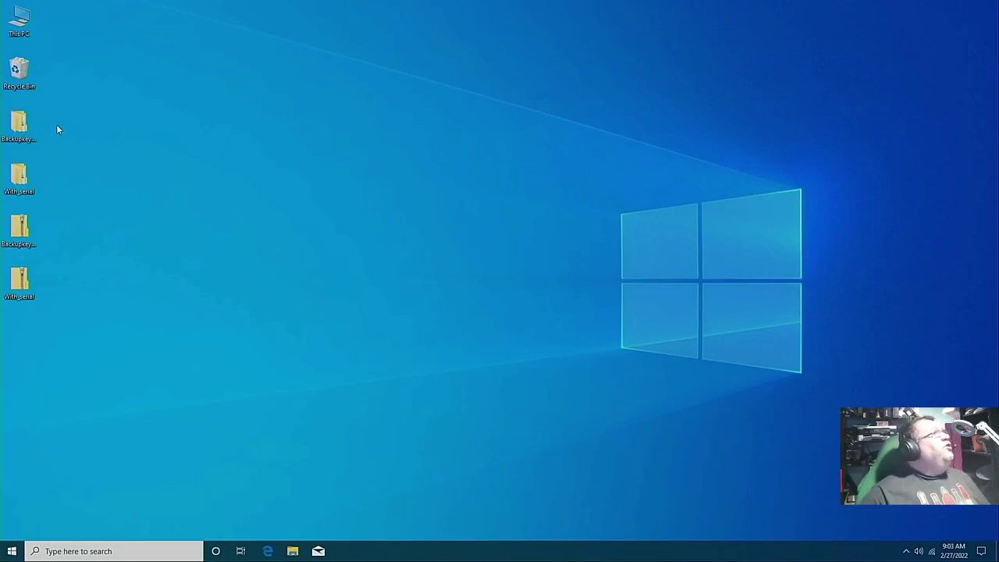
Run FlashTool_x64_v3 from the BackupkeyTool_v1.3 folder to inject the saved Windows key, and close the folder.
{"action": "double_click", "coordinate": [23, 125]}
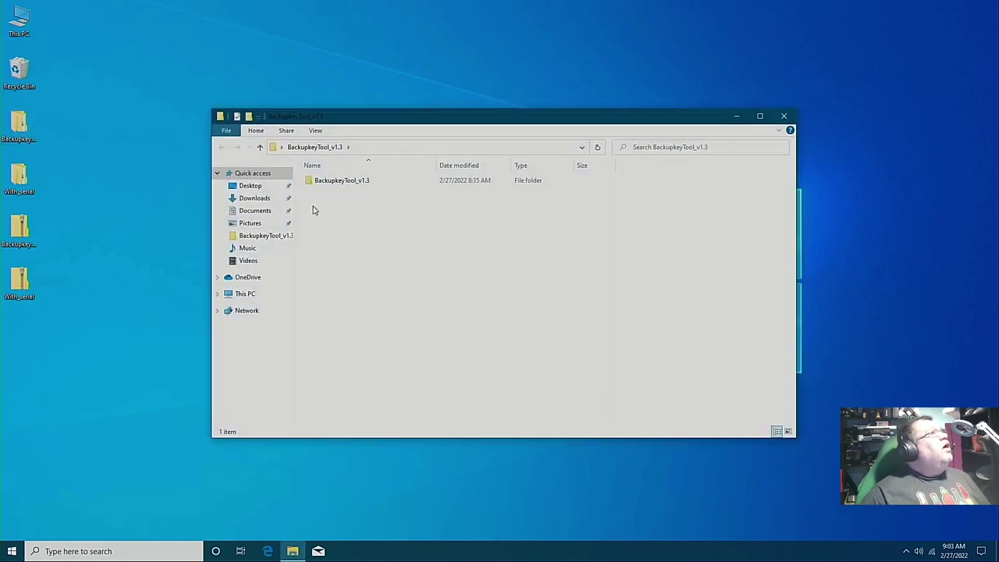
{"action": "double_click", "coordinate": [328, 184]}
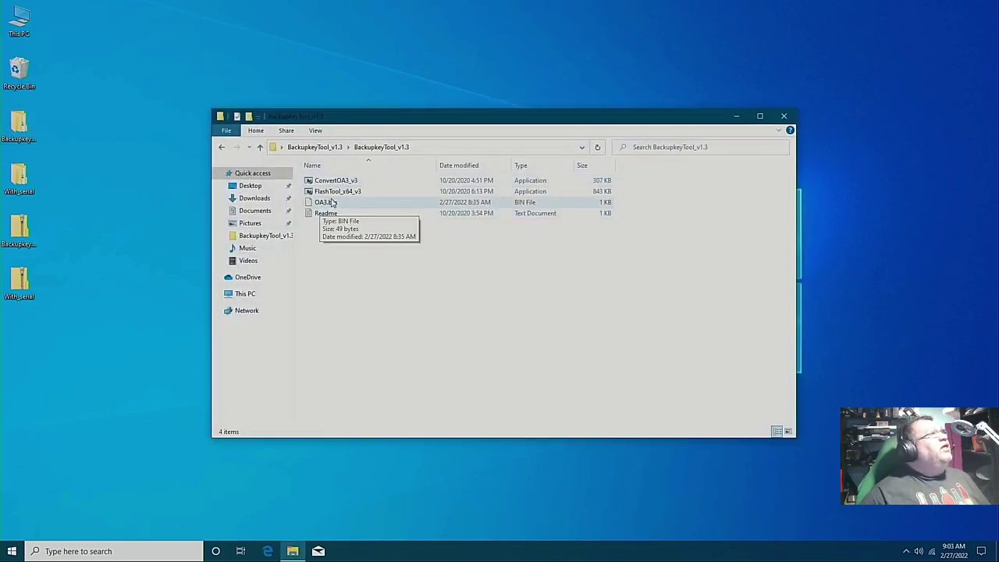
{"action": "double_click", "coordinate": [333, 193]}
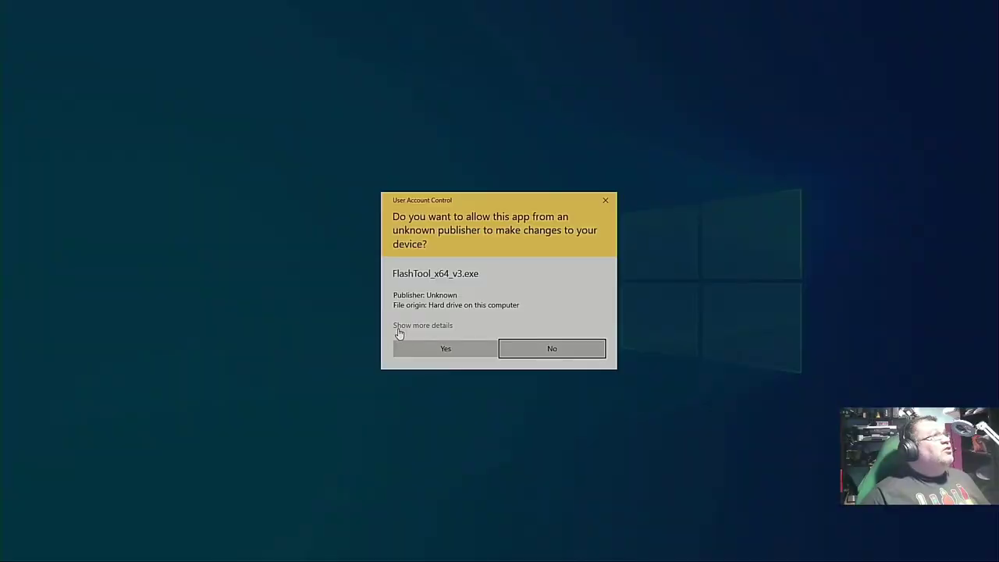
{"action": "left_click", "coordinate": [417, 351]}
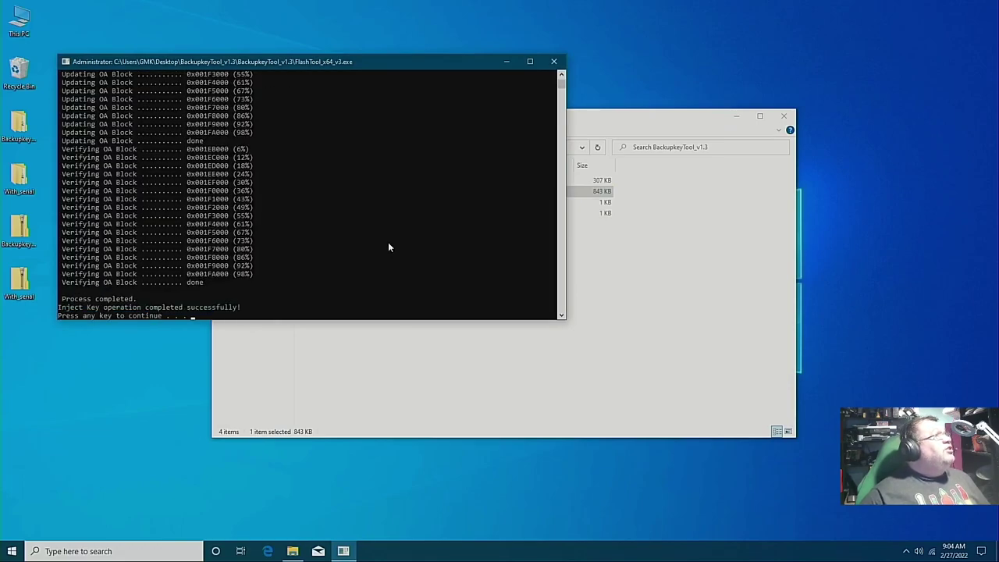
{"action": "key", "text": "Return"}
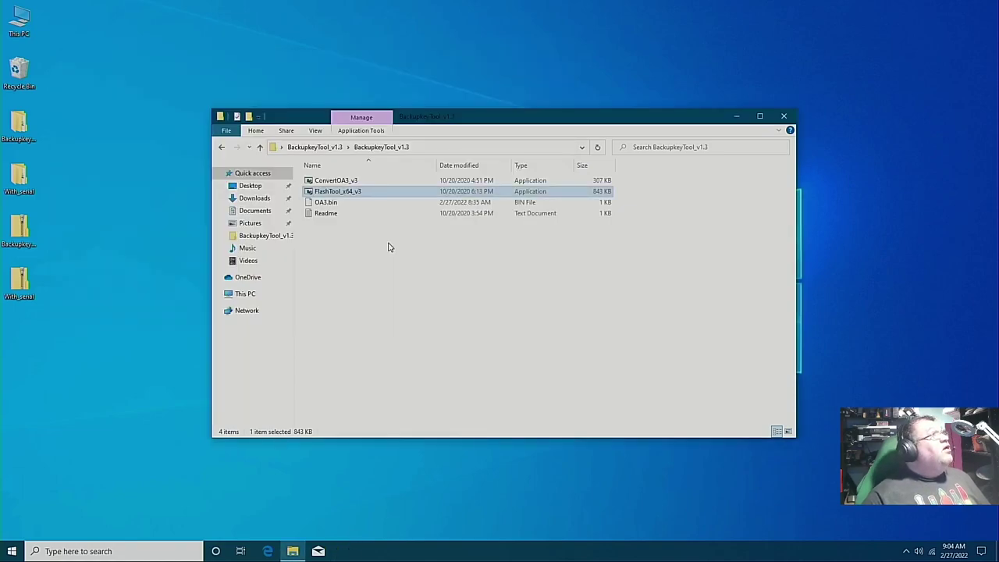
{"action": "left_click", "coordinate": [783, 116]}
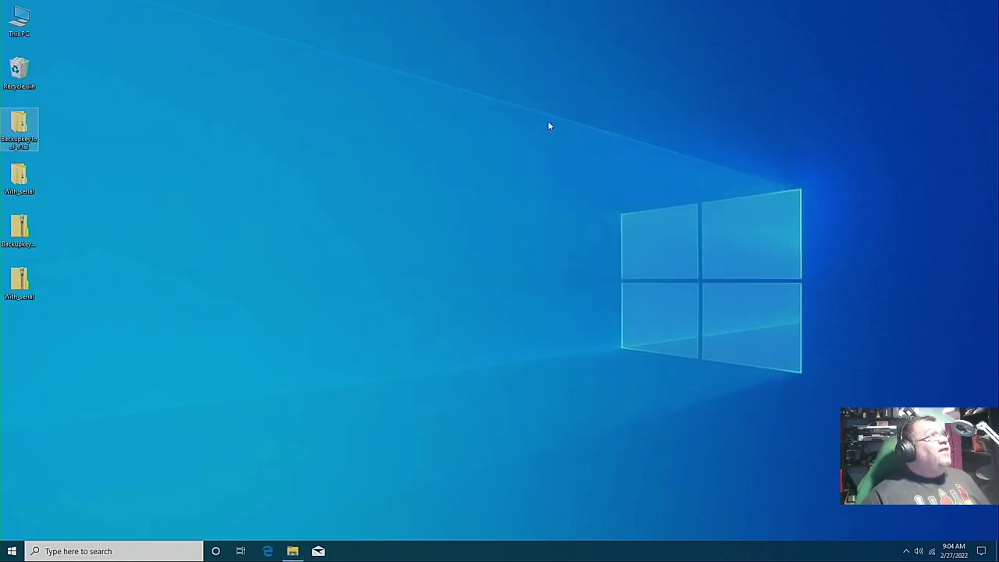
Shut down the computer from Windows.
{"action": "left_click", "coordinate": [12, 550]}
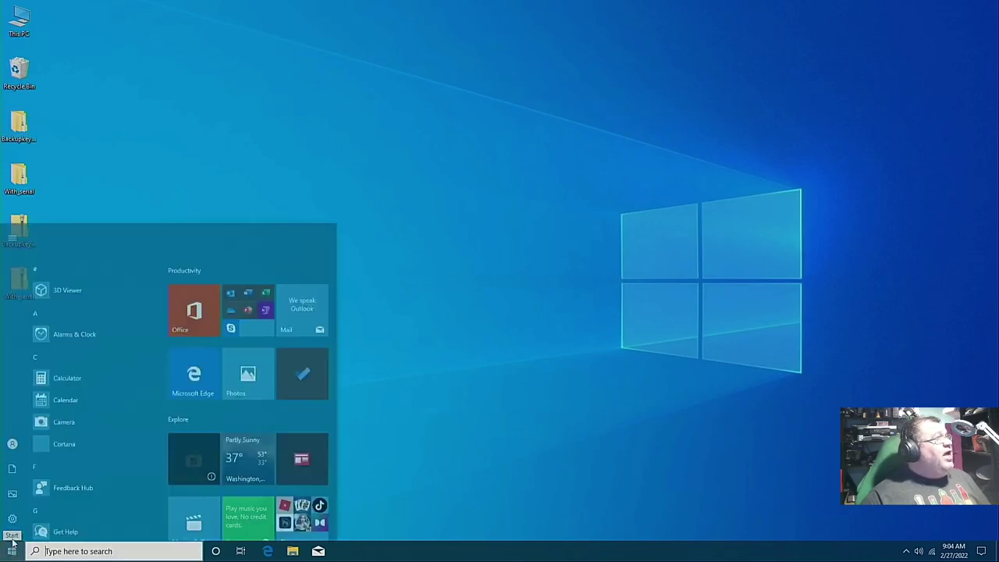
{"action": "left_click", "coordinate": [11, 531]}
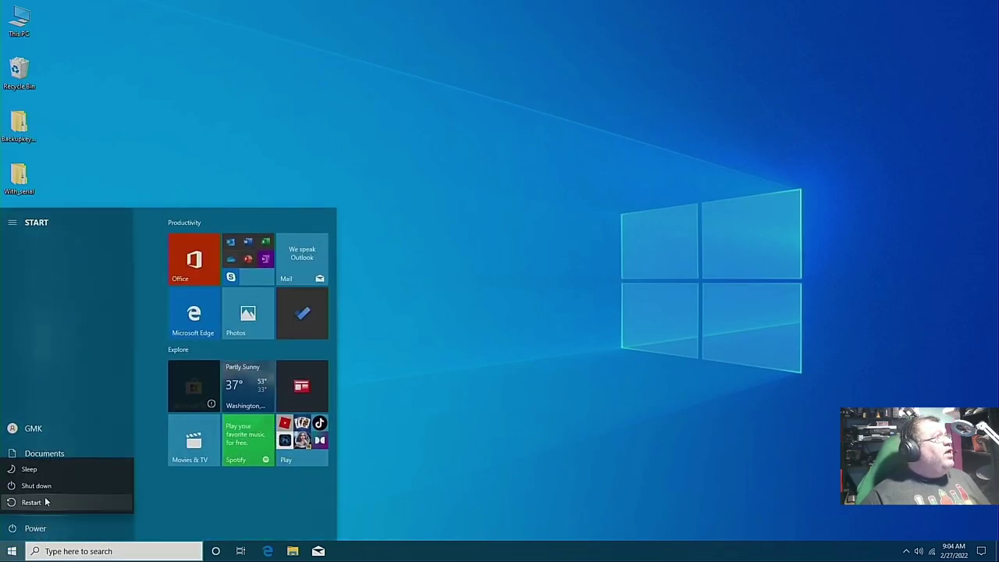
{"action": "left_click", "coordinate": [57, 487]}
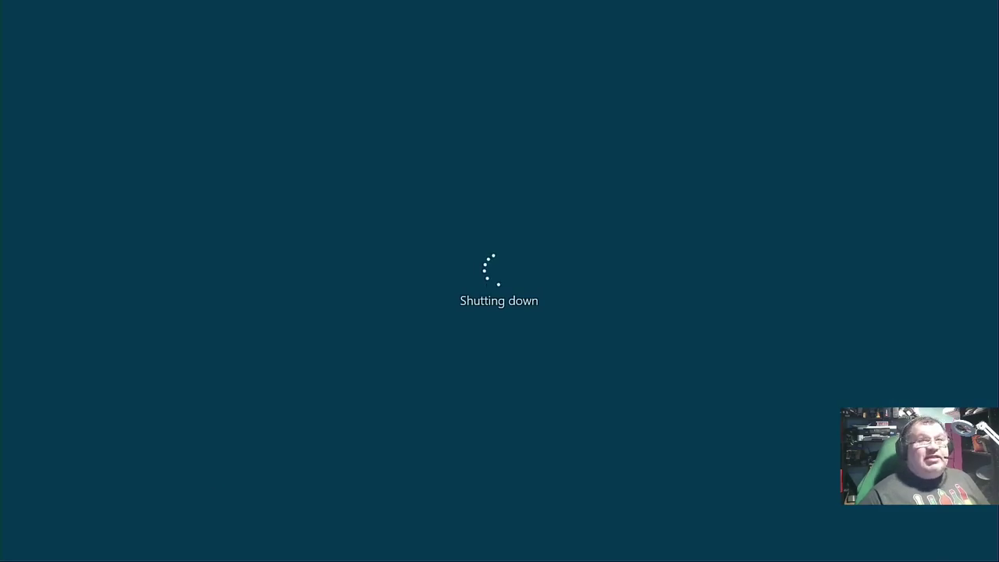
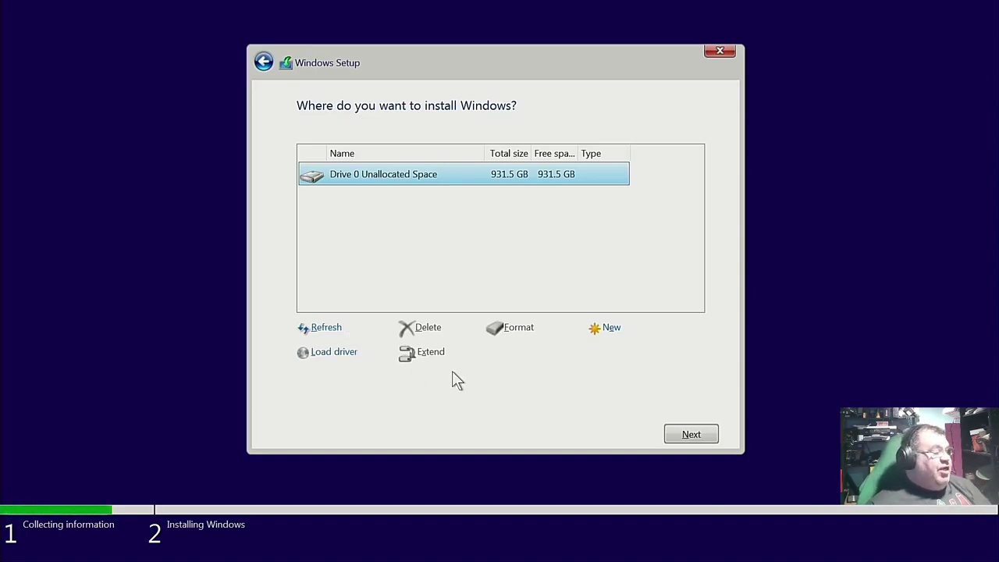
Install Windows on the unallocated space of Drive 0.
{"action": "left_click", "coordinate": [690, 438]}
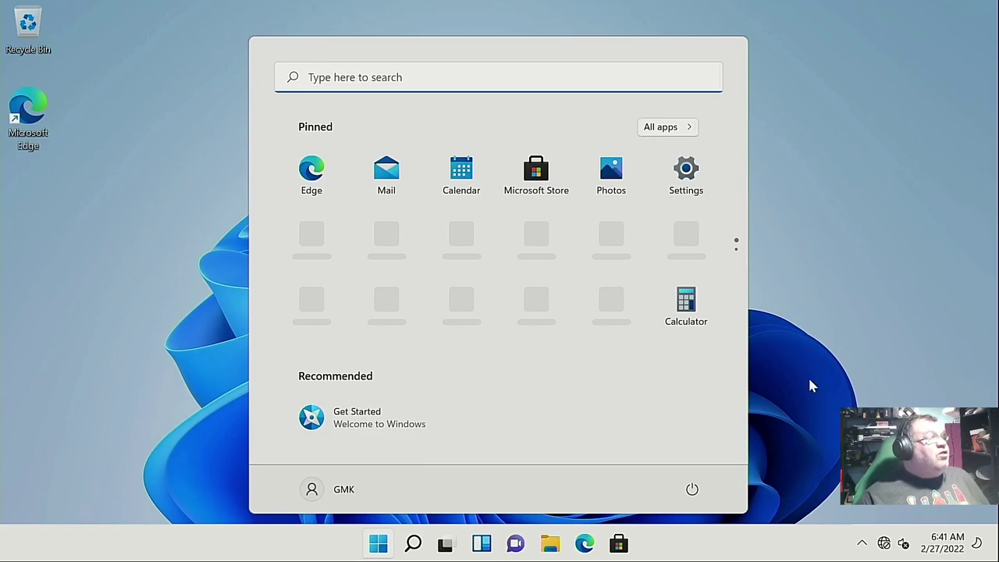
Check Device Manager for devices with missing drivers under Other devices, and close it.
{"action": "left_click", "coordinate": [866, 363]}
{"action": "right_click", "coordinate": [378, 545]}
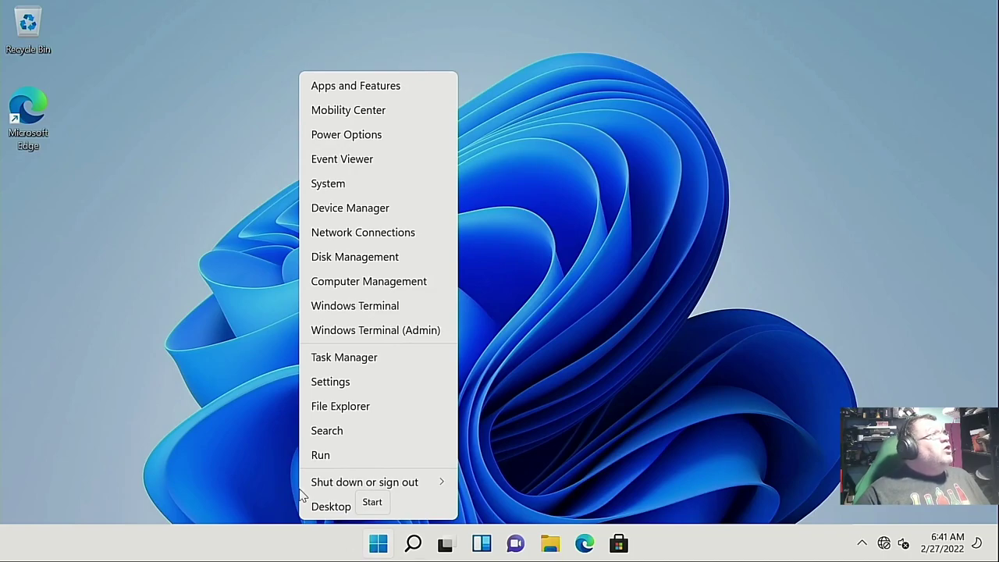
{"action": "left_click", "coordinate": [365, 209]}
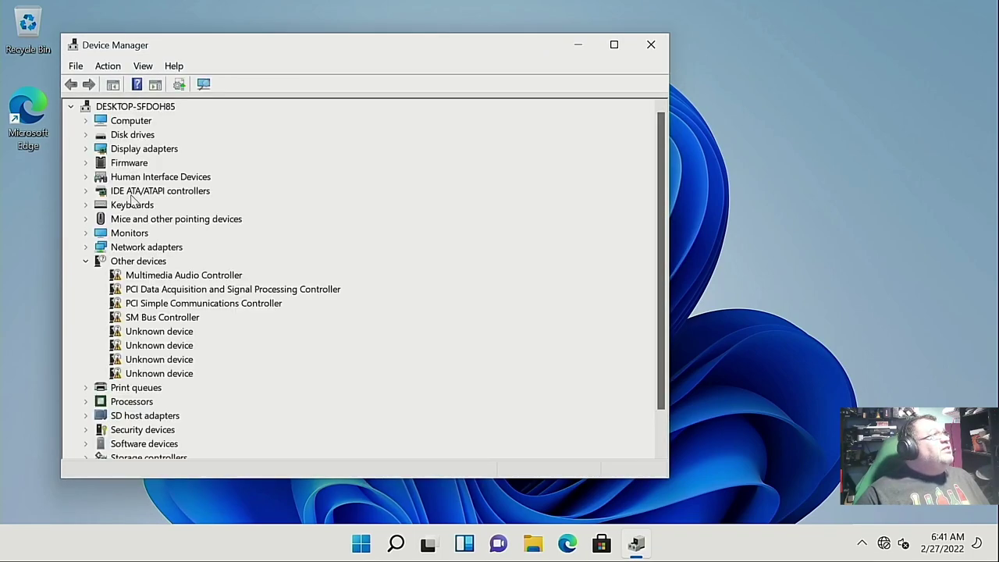
{"action": "scroll", "coordinate": [151, 355], "scroll_direction": "down", "scroll_amount": 1}
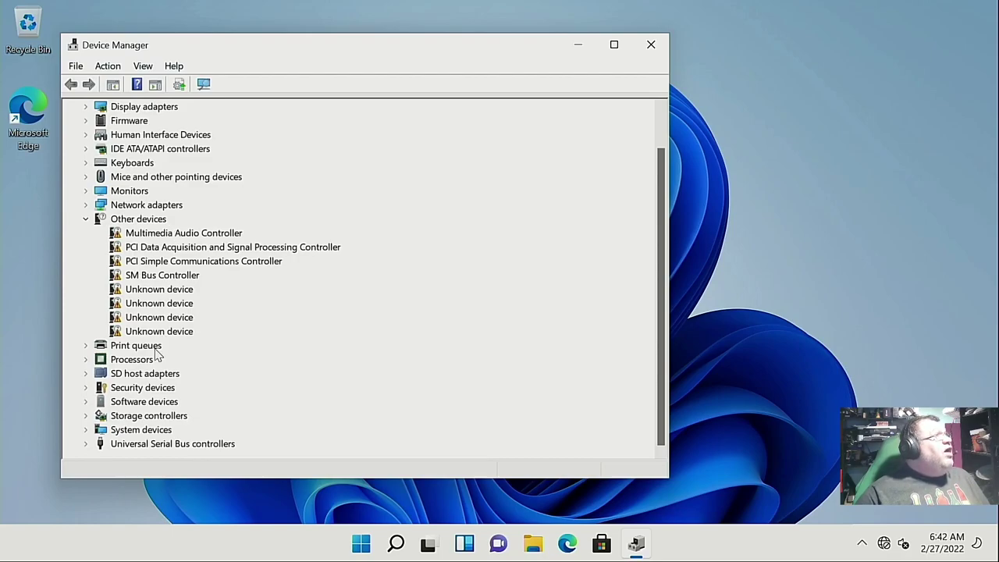
{"action": "left_click", "coordinate": [86, 220]}
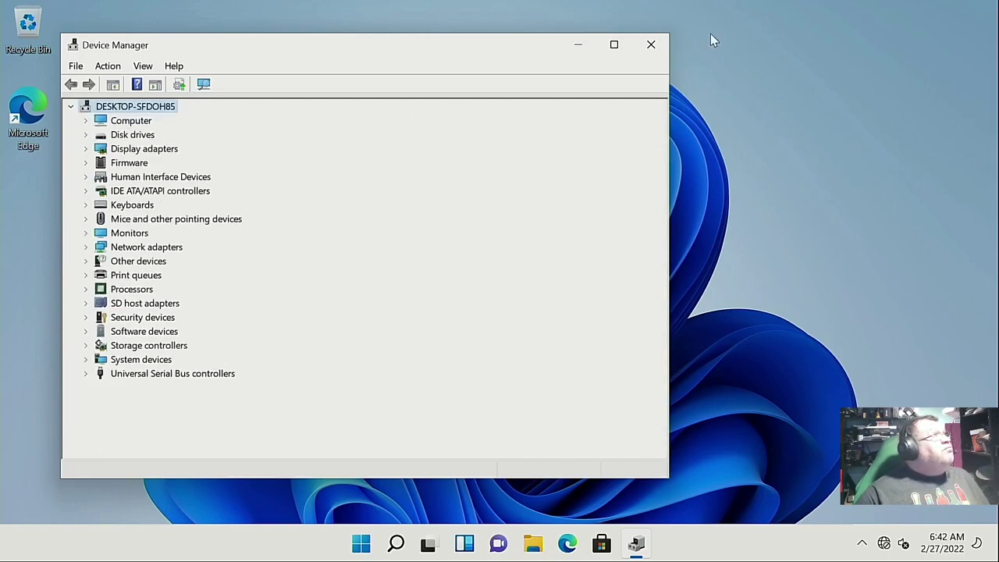
{"action": "left_click", "coordinate": [650, 45]}
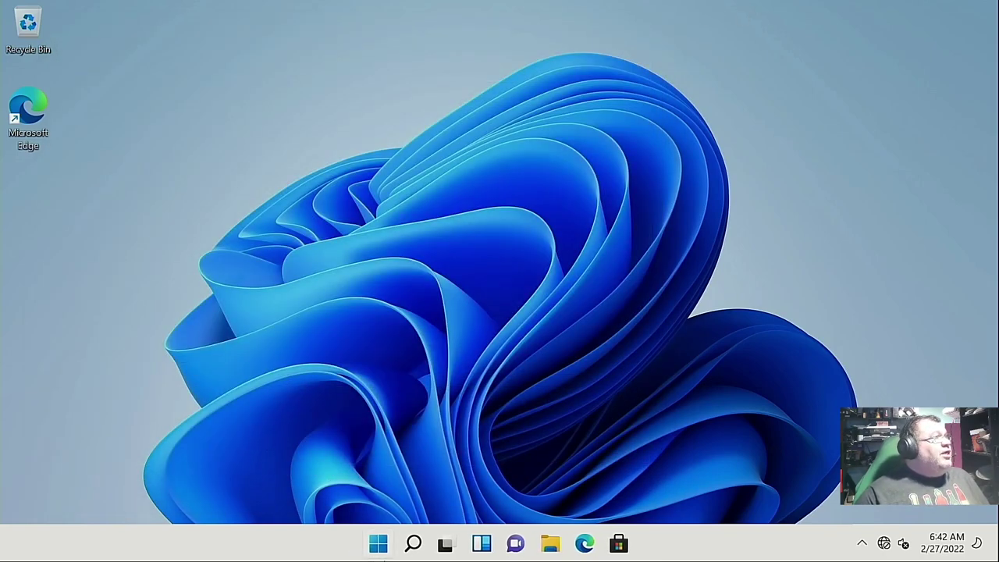
Open the System About page in a maximized Settings window to check the device and Windows specifications.
{"action": "left_click", "coordinate": [381, 546]}
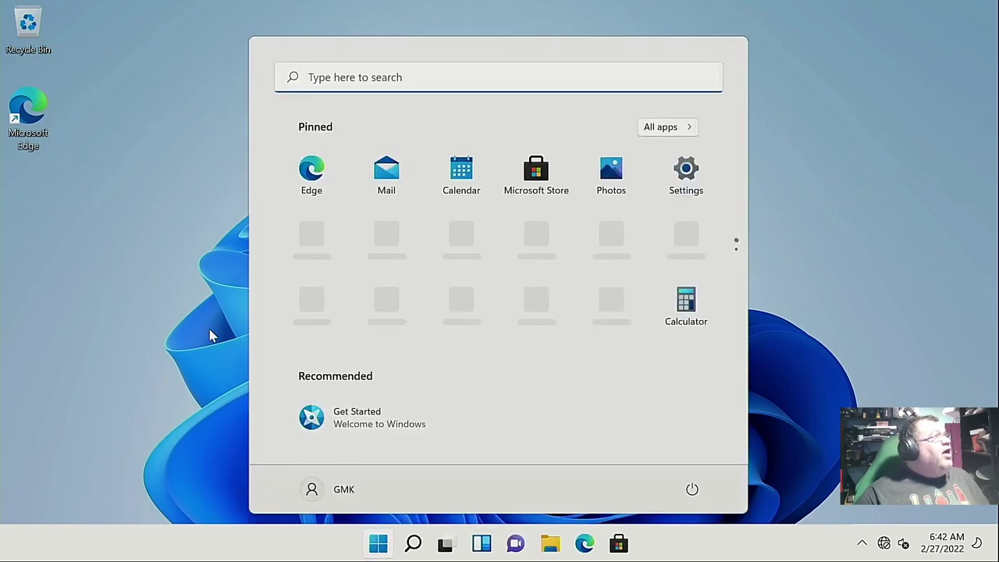
{"action": "left_click", "coordinate": [686, 170]}
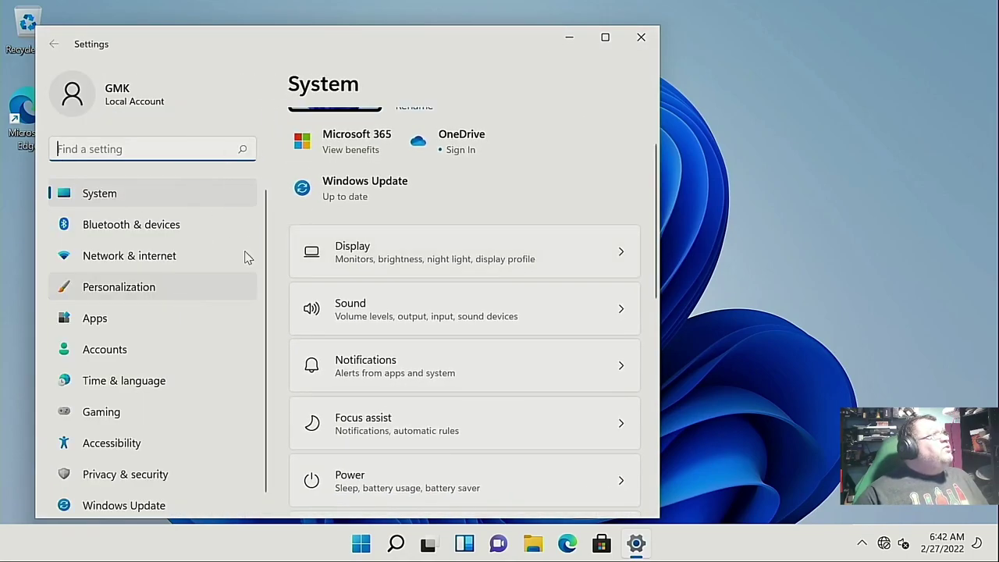
{"action": "left_click", "coordinate": [604, 39]}
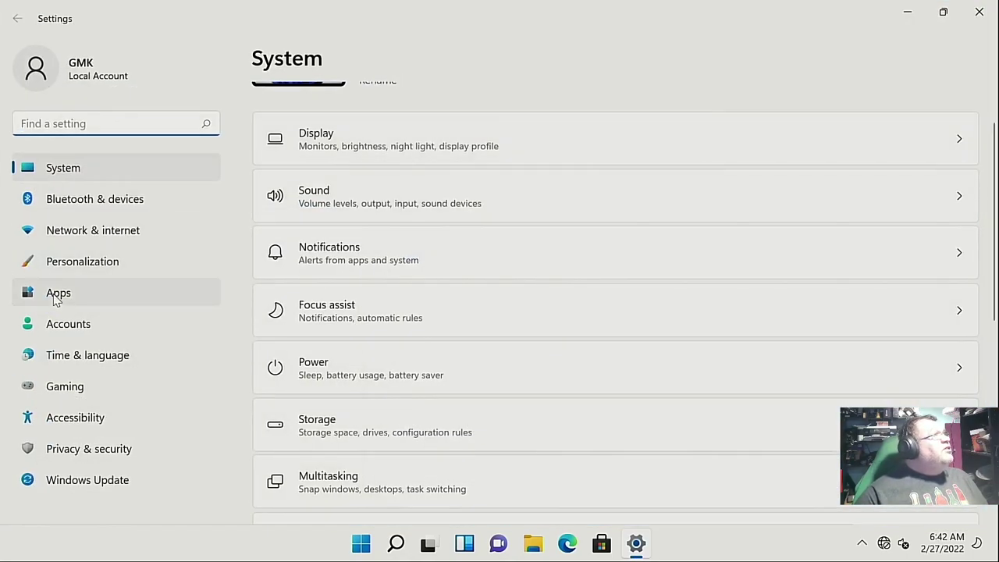
{"action": "scroll", "coordinate": [429, 285], "scroll_direction": "down", "scroll_amount": 5}
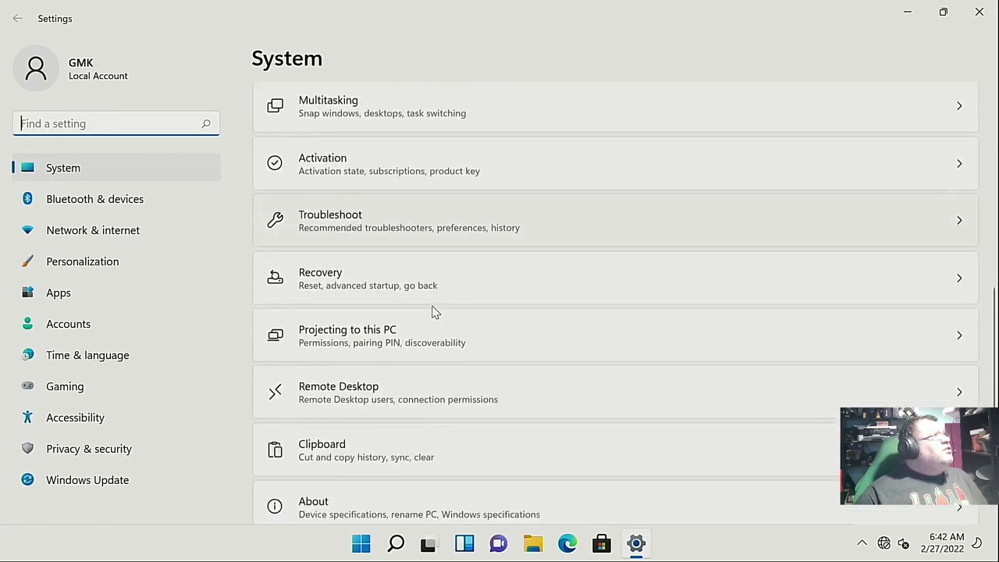
{"action": "left_click", "coordinate": [375, 476]}
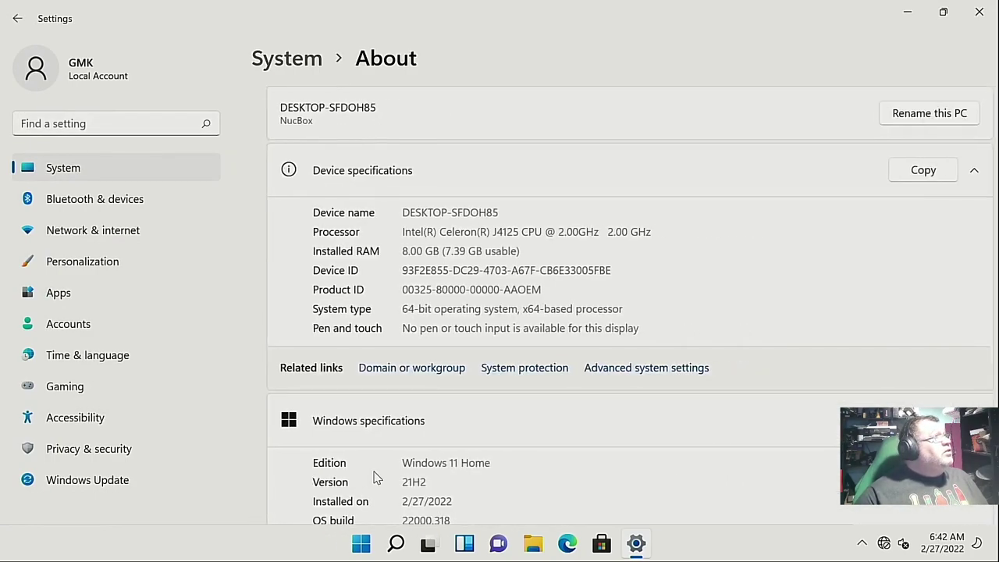
Open the product key and activation settings from the About page to check the Windows activation state.
{"action": "scroll", "coordinate": [405, 373], "scroll_direction": "down", "scroll_amount": 3}
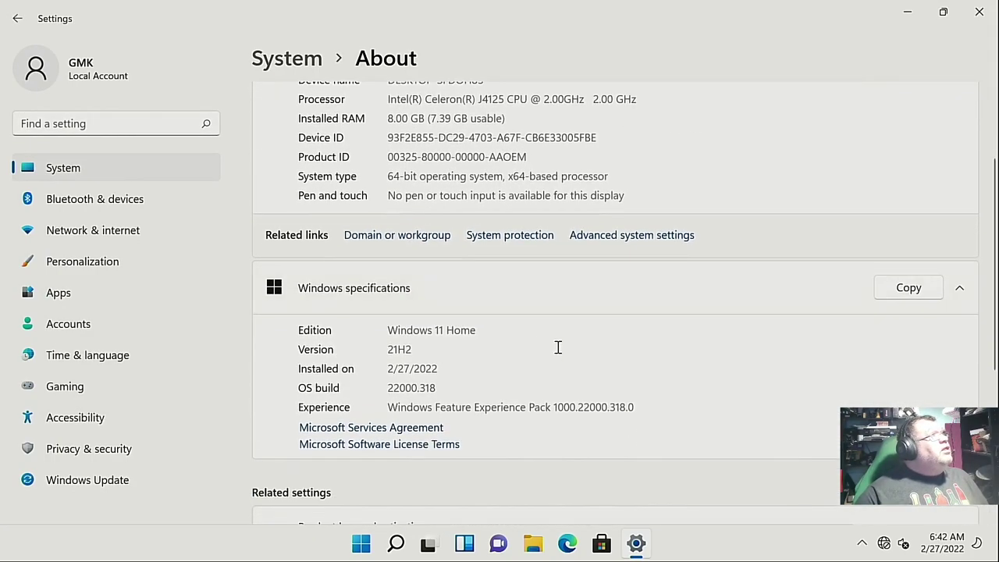
{"action": "scroll", "coordinate": [664, 363], "scroll_direction": "down", "scroll_amount": 5}
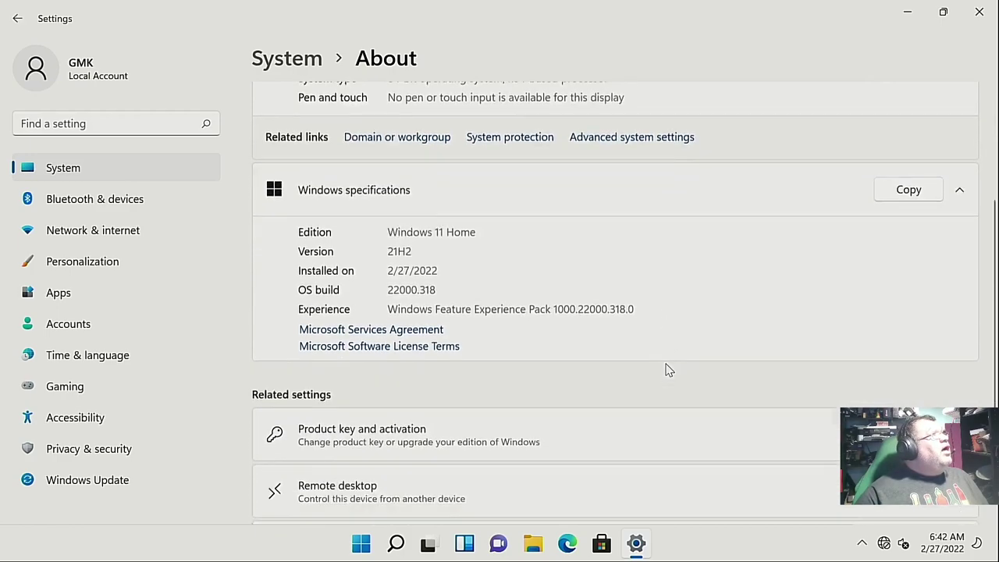
{"action": "left_click", "coordinate": [583, 347]}
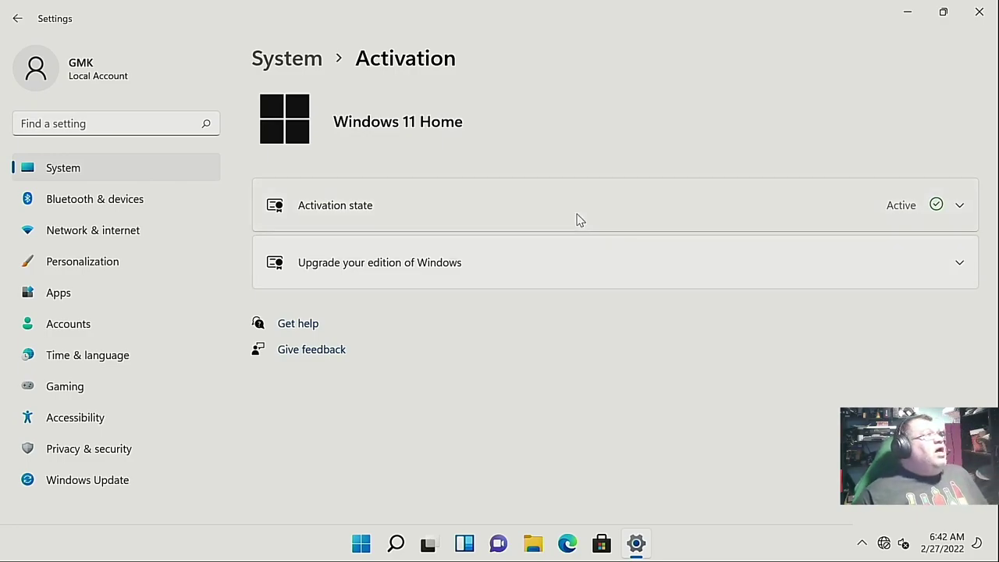
{"action": "left_click", "coordinate": [361, 544]}
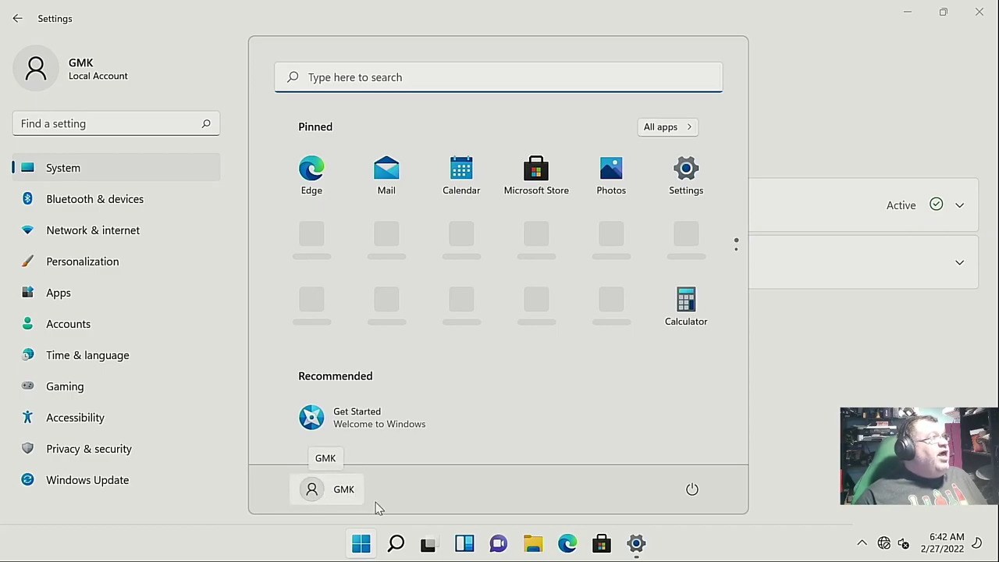
{"action": "left_click", "coordinate": [833, 412]}
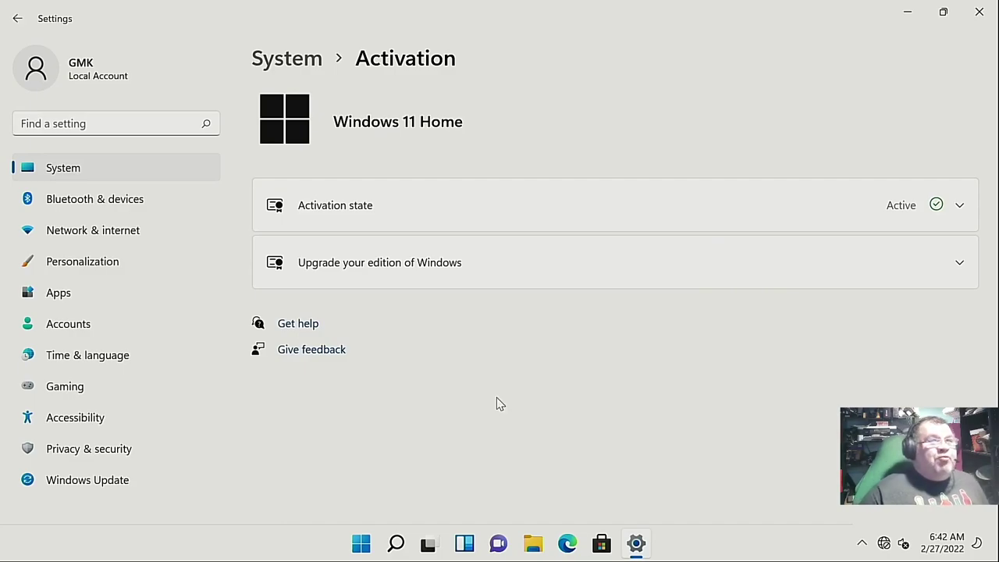
Check the CPU, memory and Disk 0 (C:) performance details in a maximized Task Manager with full details.
{"action": "right_click", "coordinate": [357, 543]}
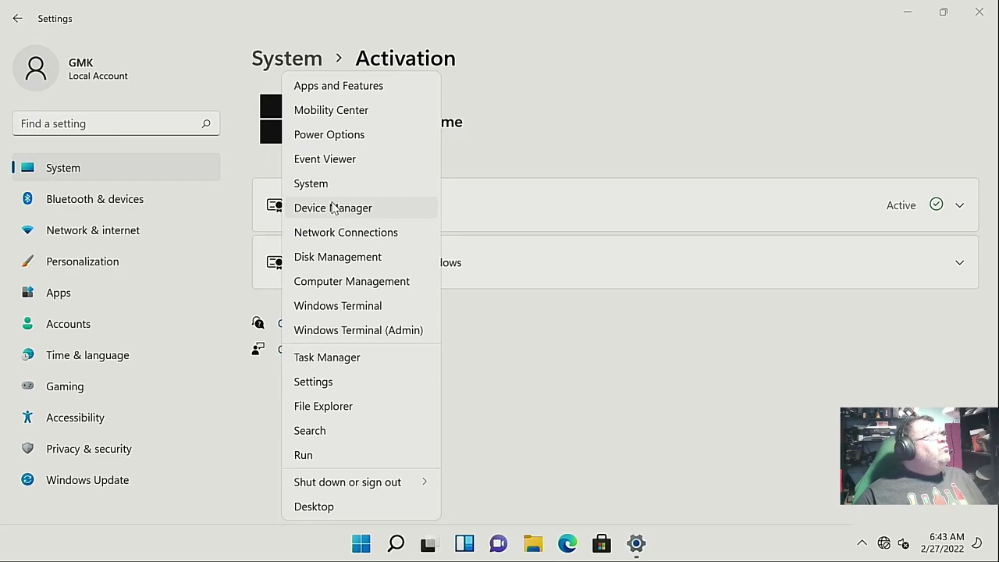
{"action": "left_click", "coordinate": [327, 357]}
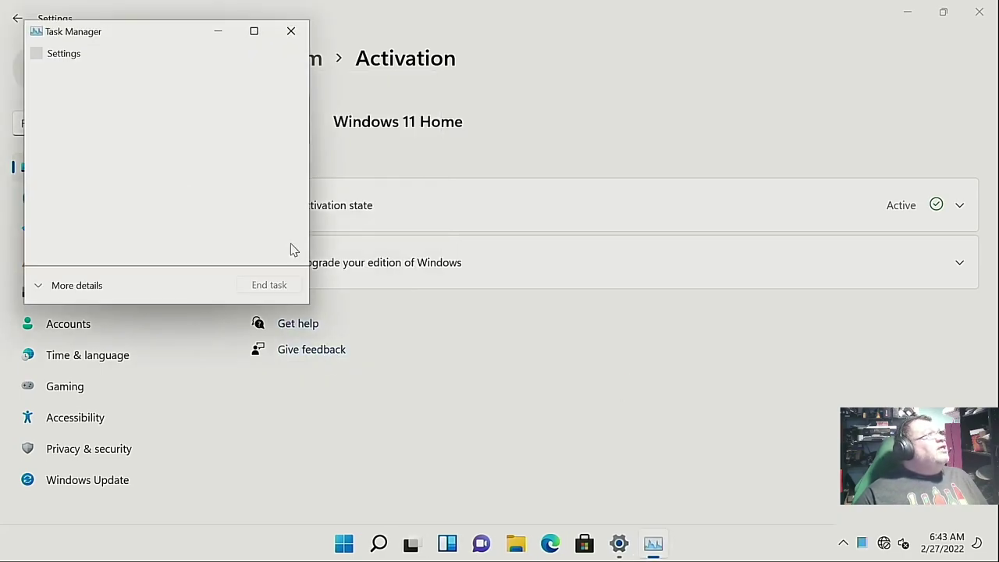
{"action": "left_click", "coordinate": [62, 299]}
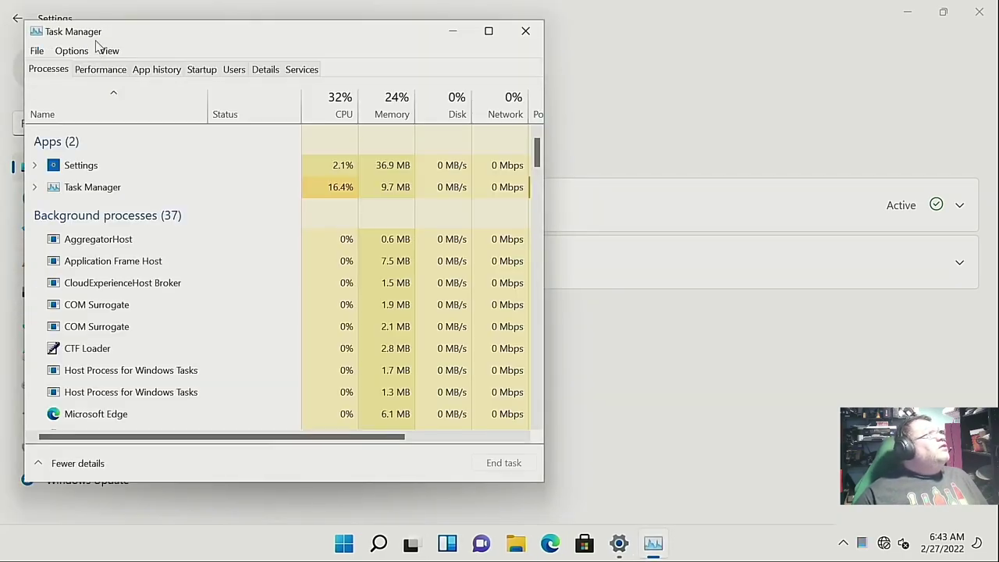
{"action": "left_click", "coordinate": [85, 69]}
{"action": "left_click", "coordinate": [489, 30]}
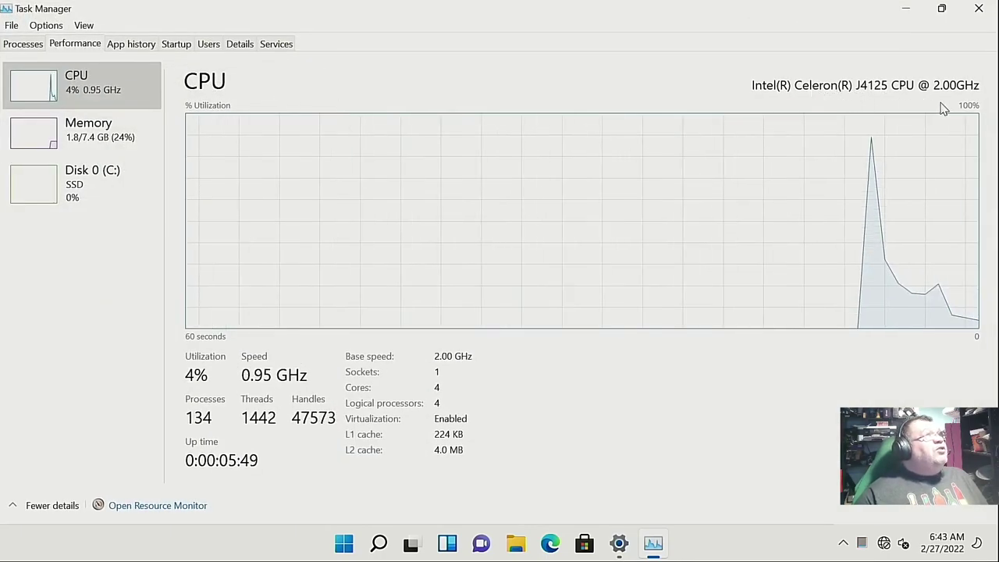
{"action": "left_click", "coordinate": [84, 129]}
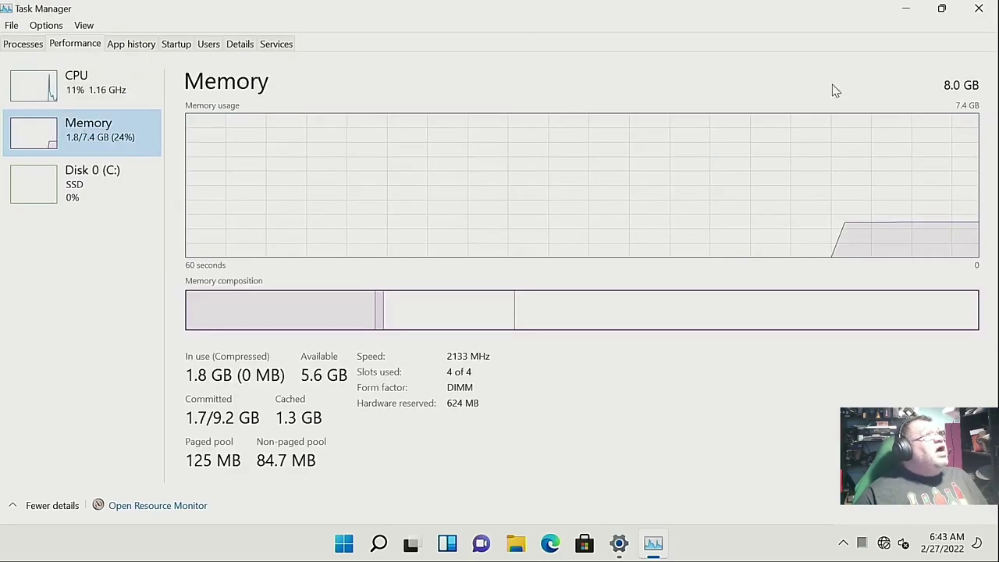
{"action": "left_click", "coordinate": [98, 198]}
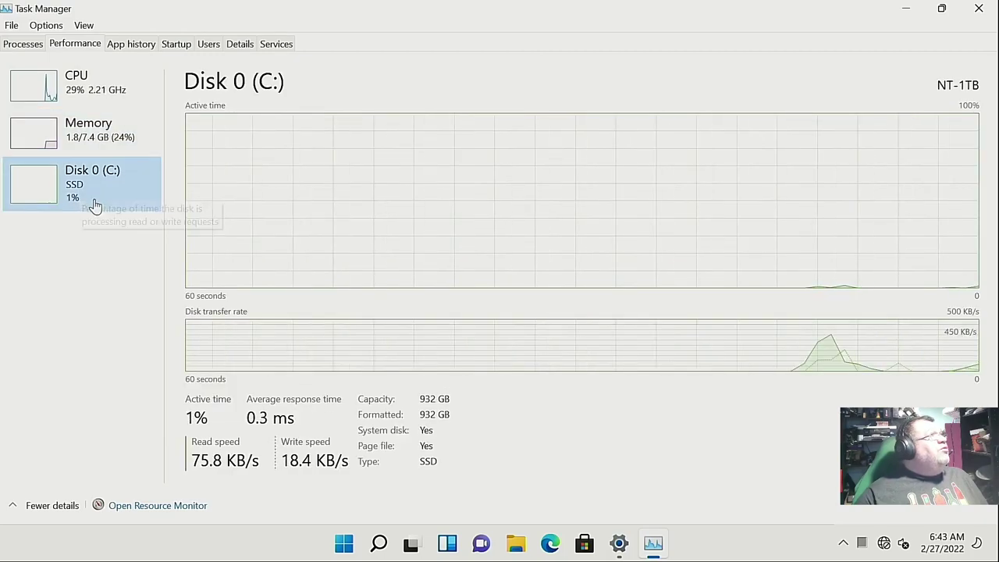